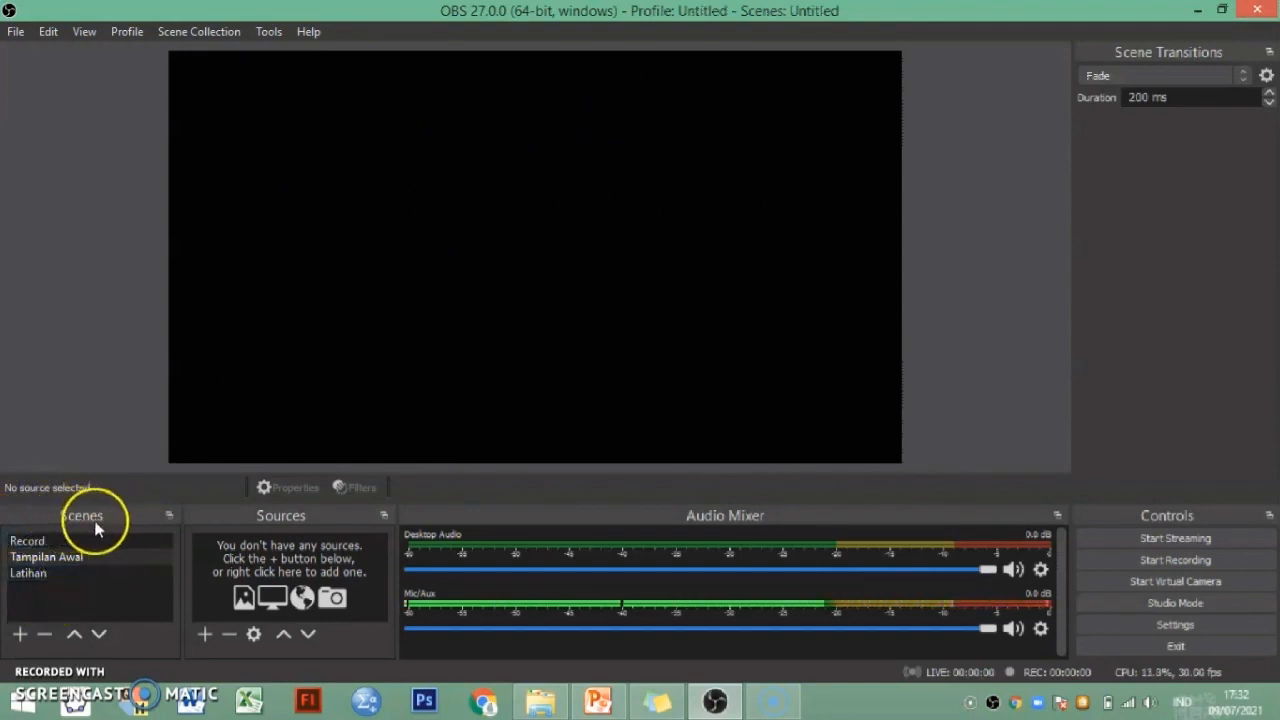
left_click(22, 634)
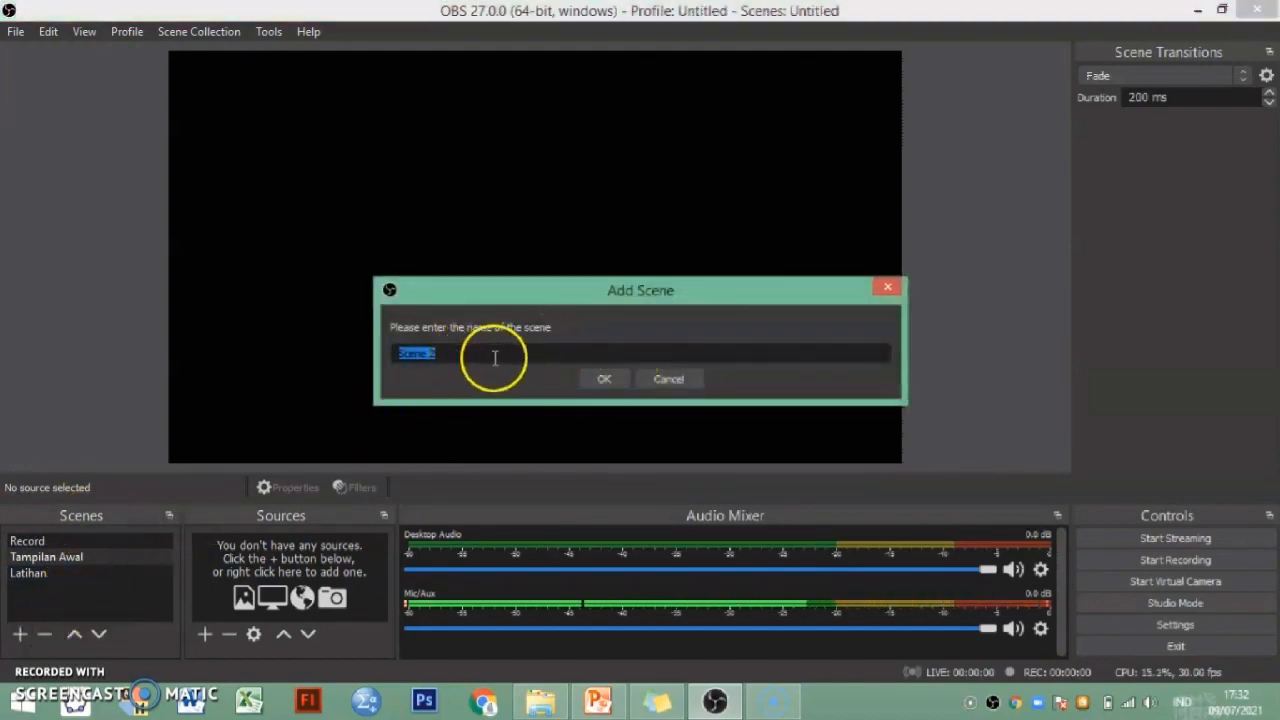
left_click(664, 379)
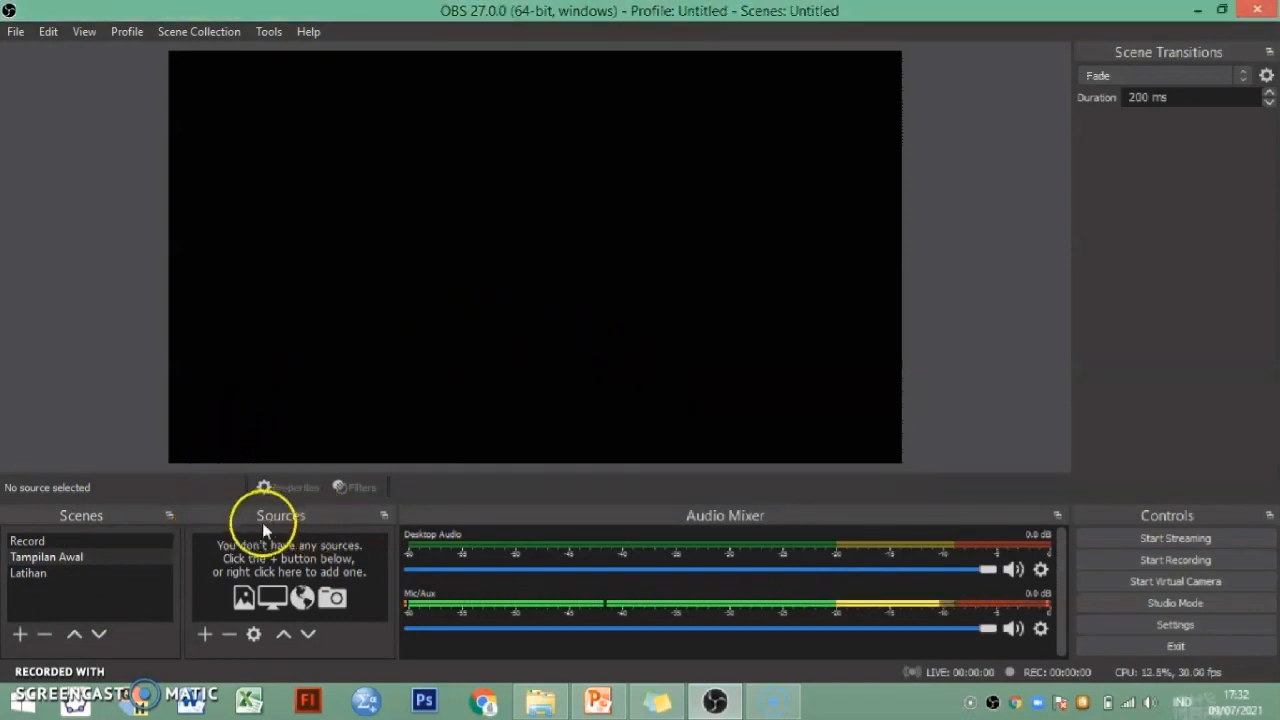
left_click(205, 632)
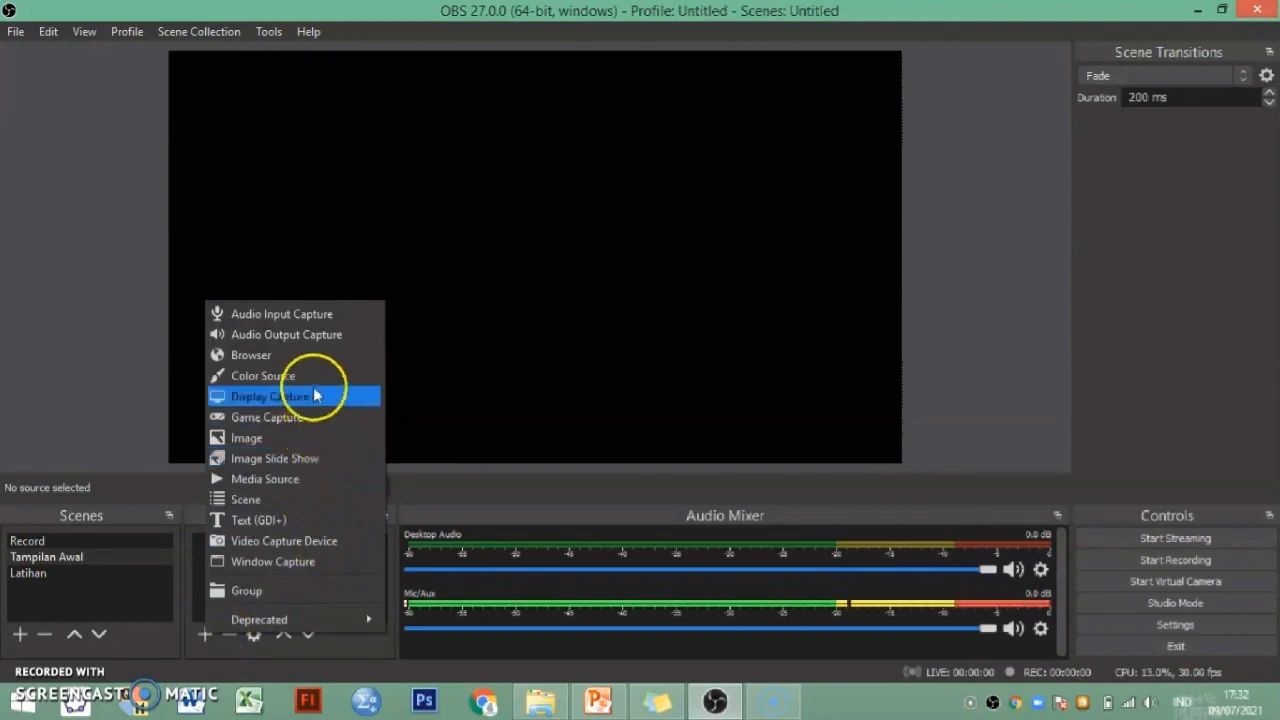
left_click(228, 645)
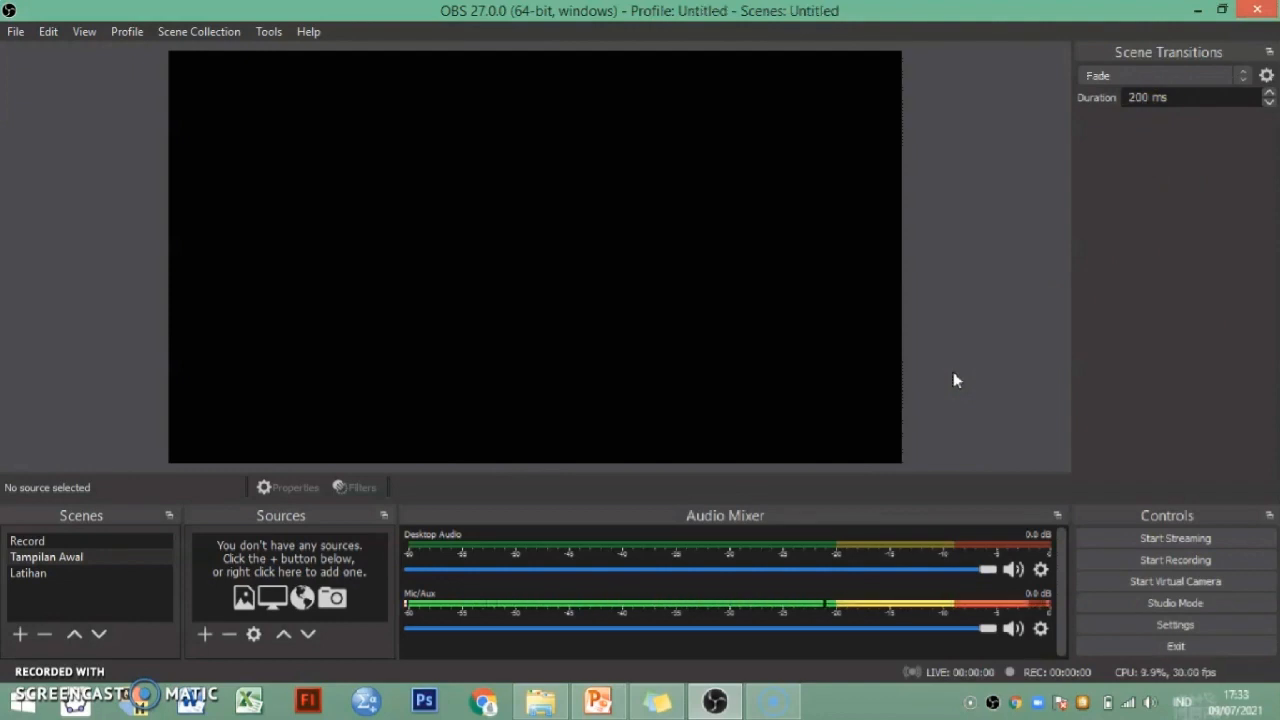
left_click(499, 398)
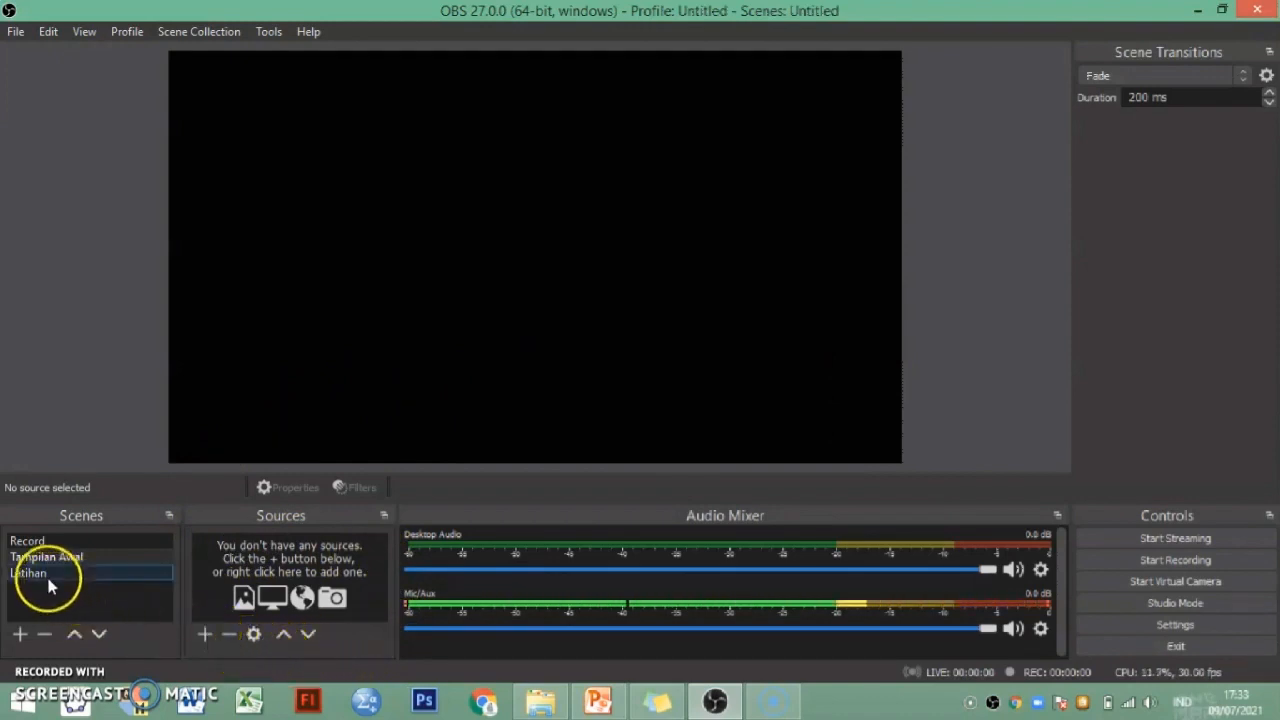
Add a new scene named Latihan.
left_click(19, 636)
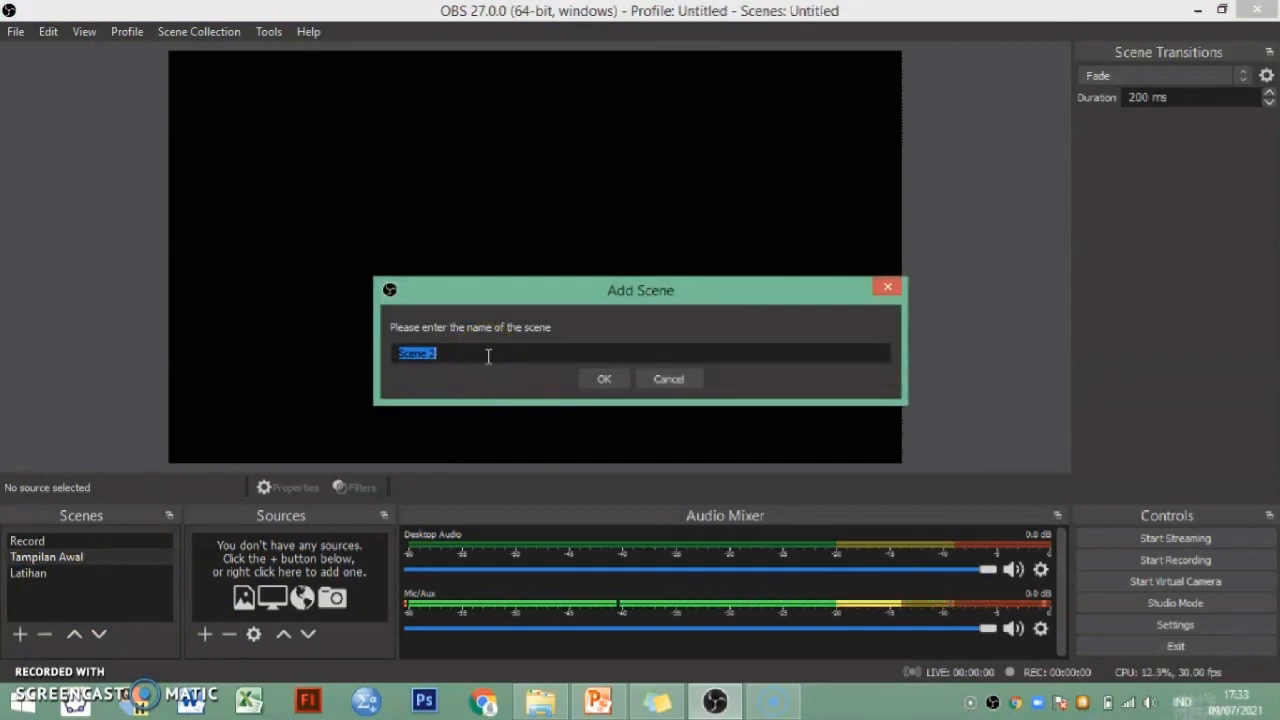
type("L")
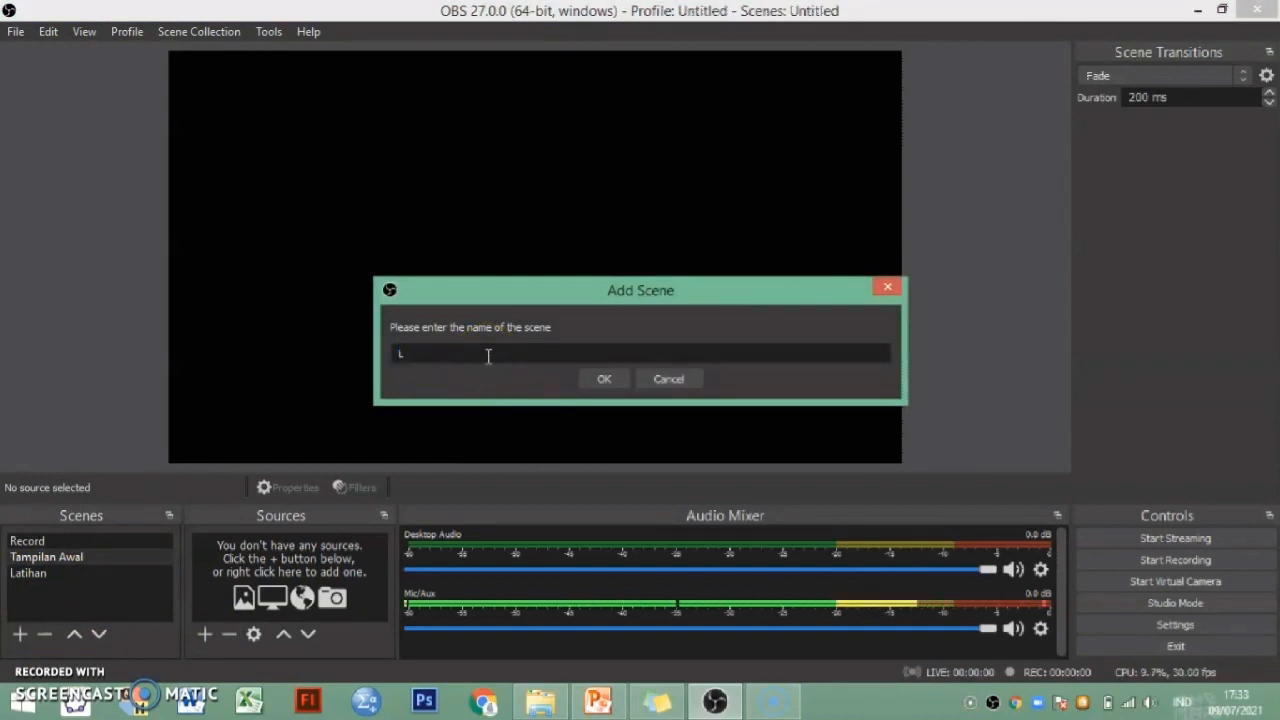
type("atihan")
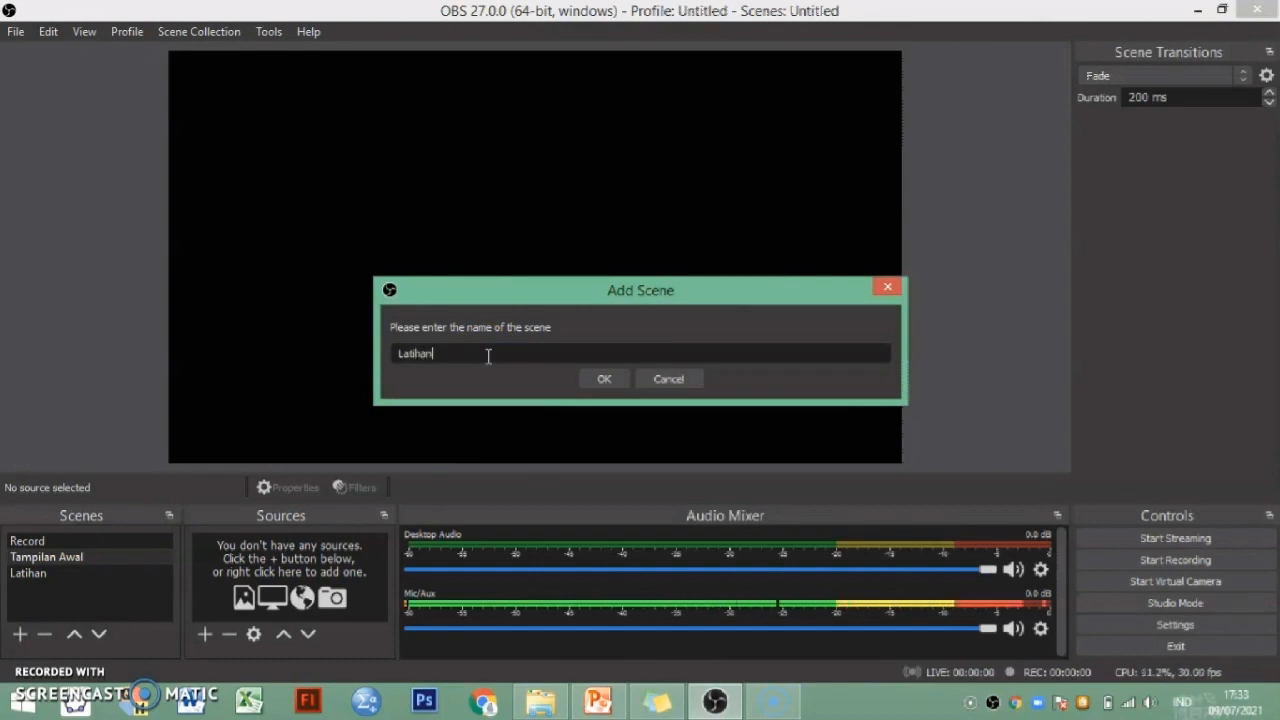
left_click(603, 378)
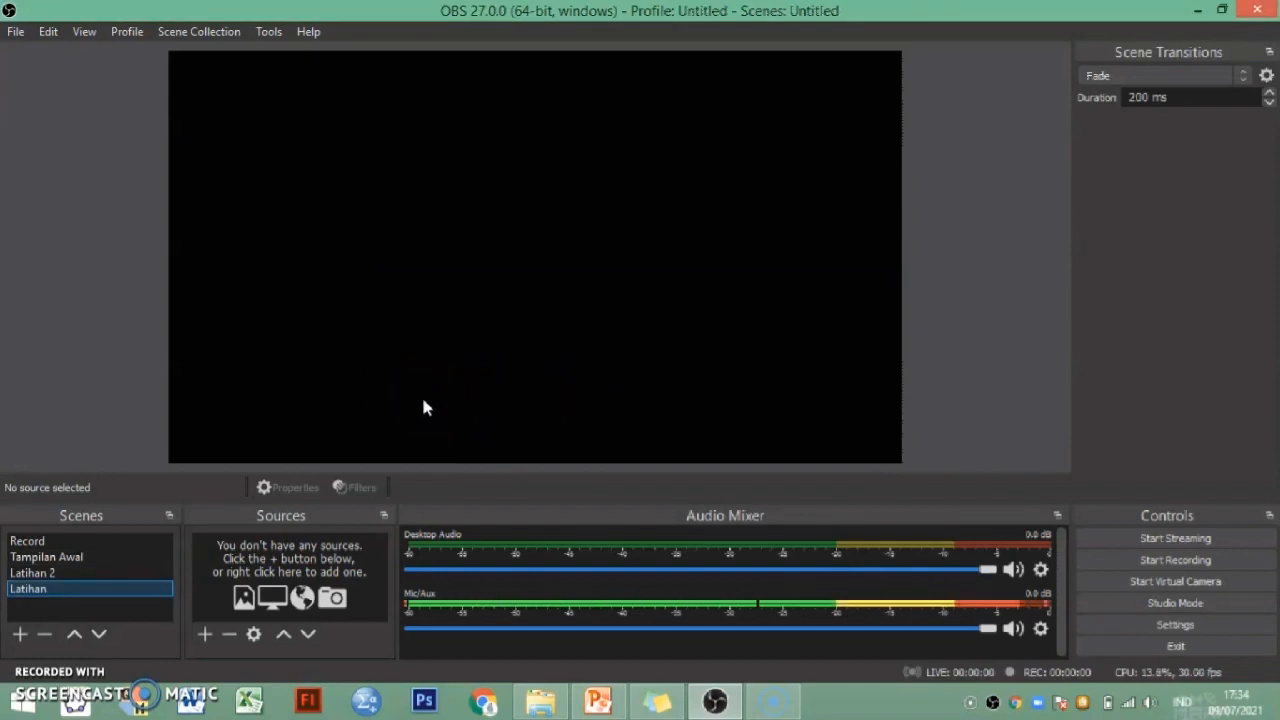
left_click(481, 443)
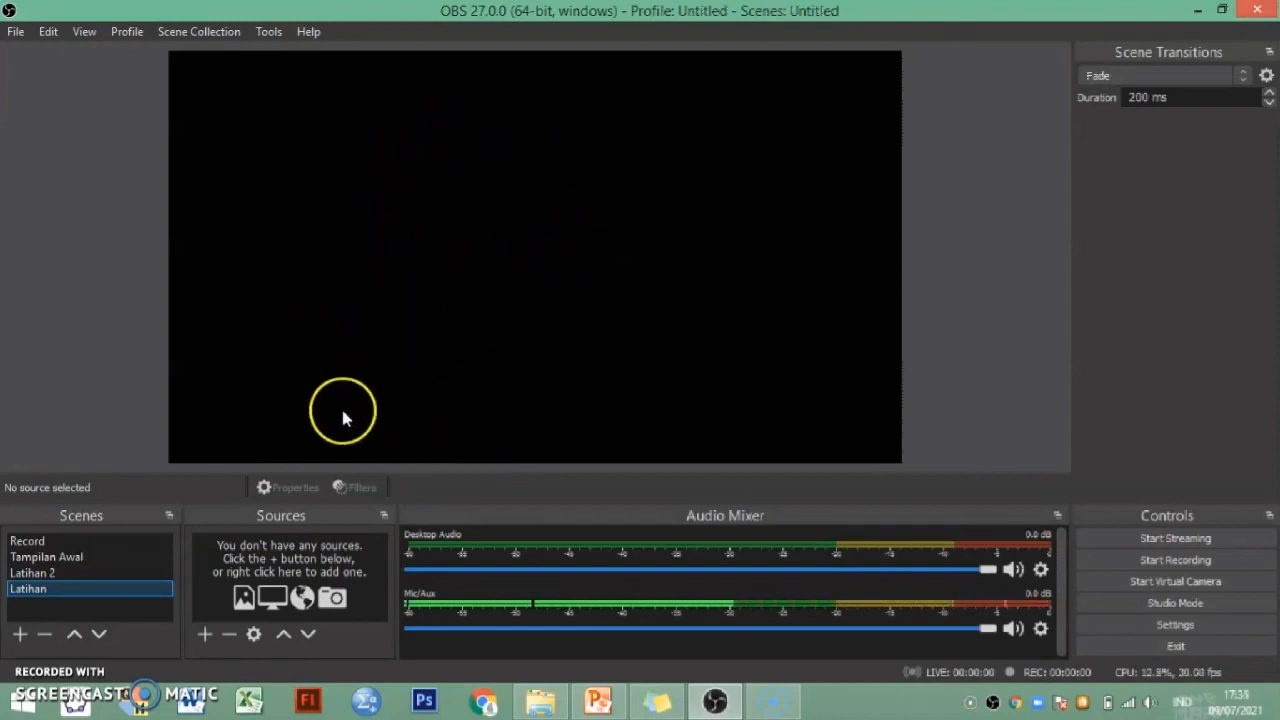
Create a new image source in the Latihan scene, keeping the suggested name.
left_click(204, 640)
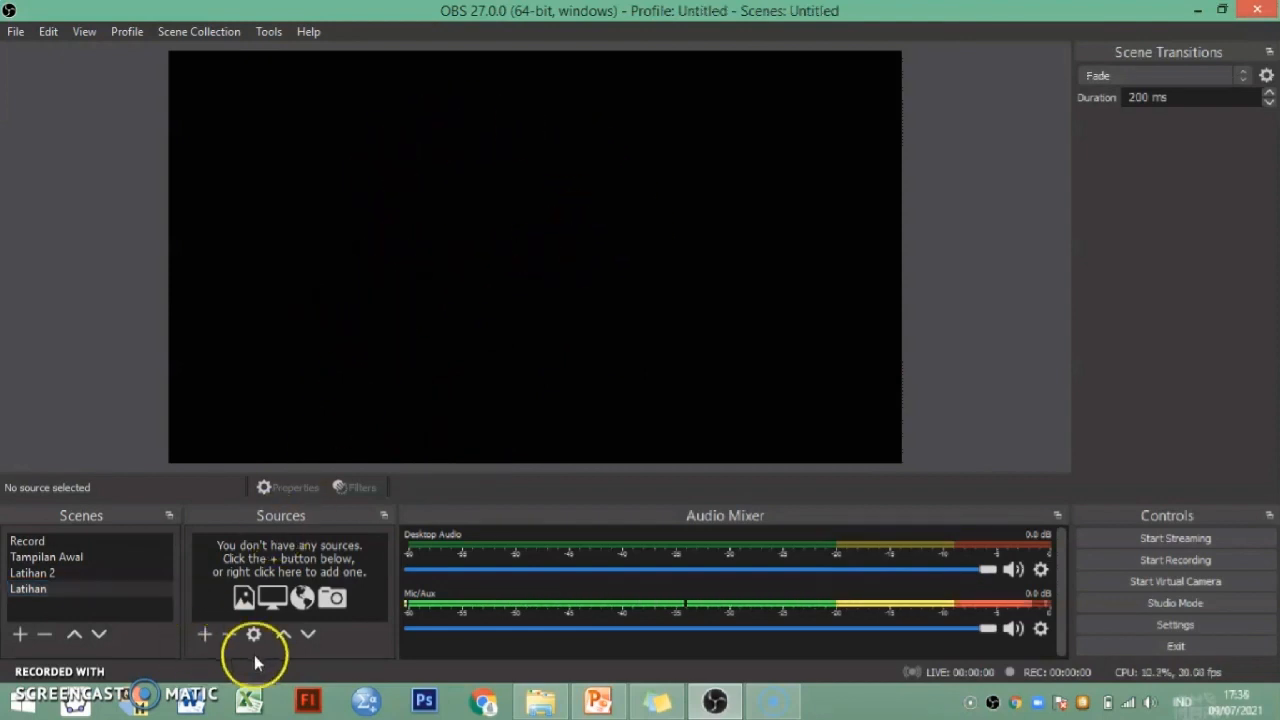
left_click(204, 633)
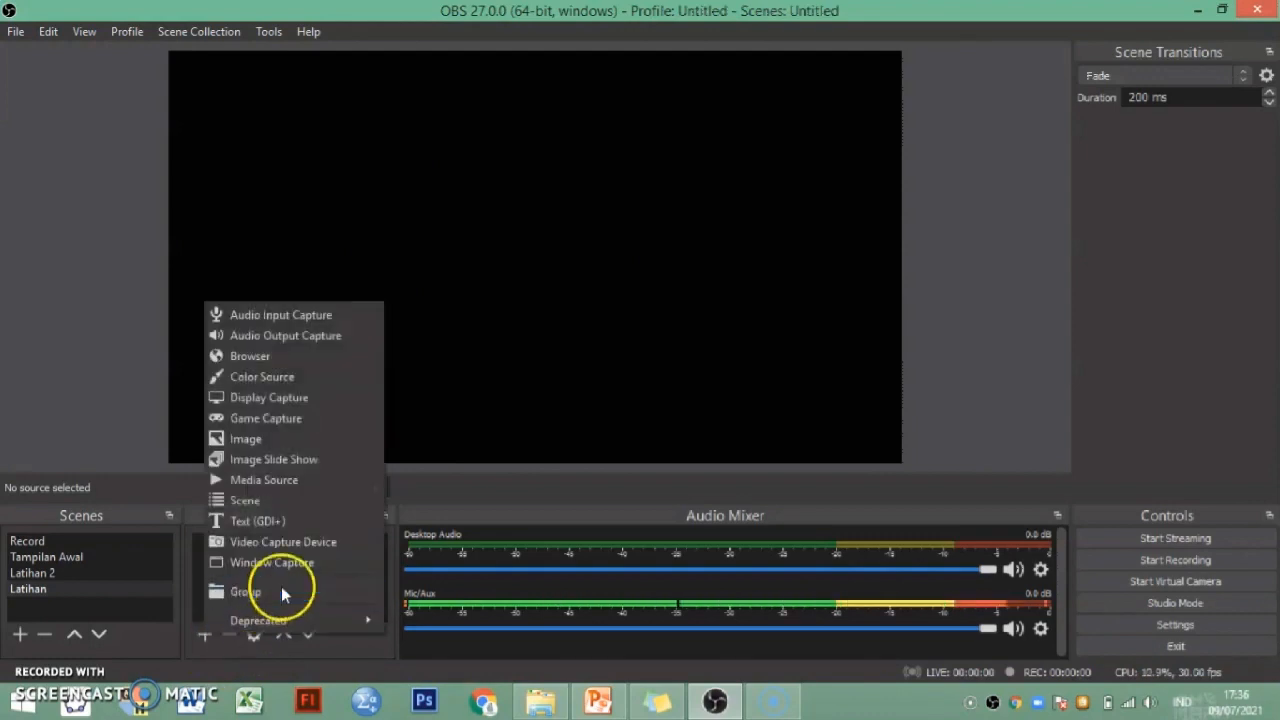
left_click(319, 439)
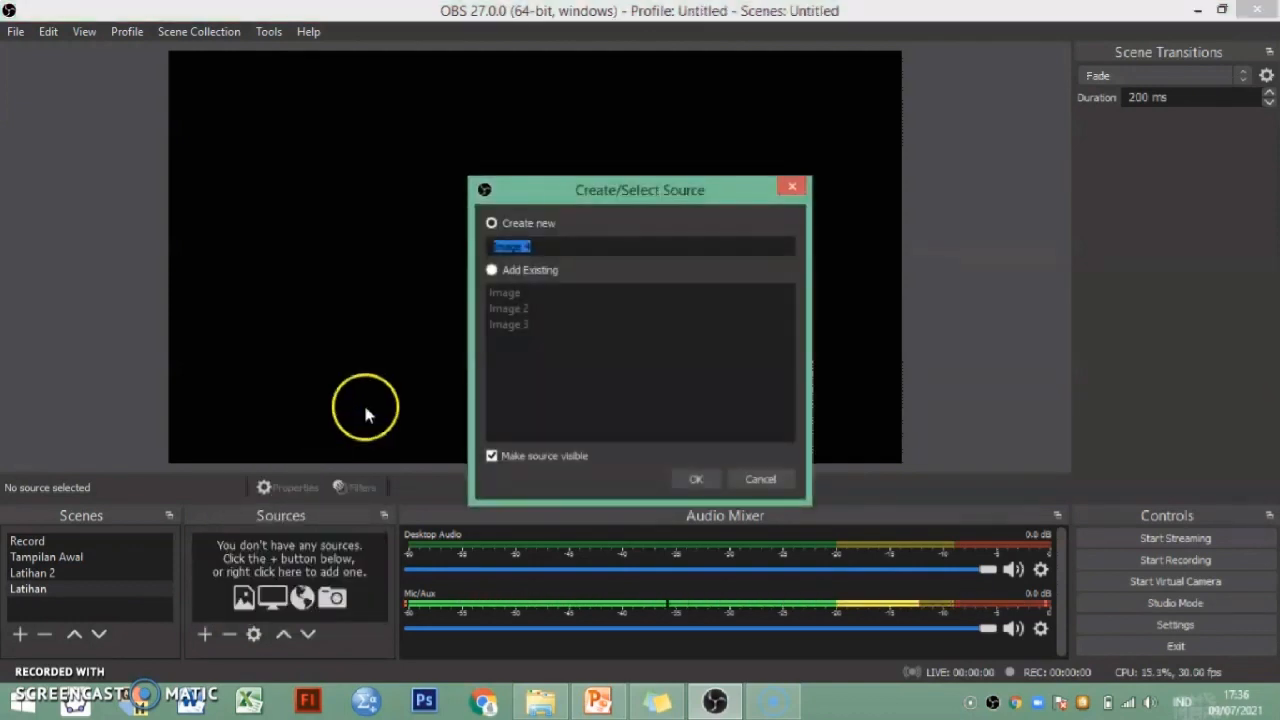
left_click(695, 476)
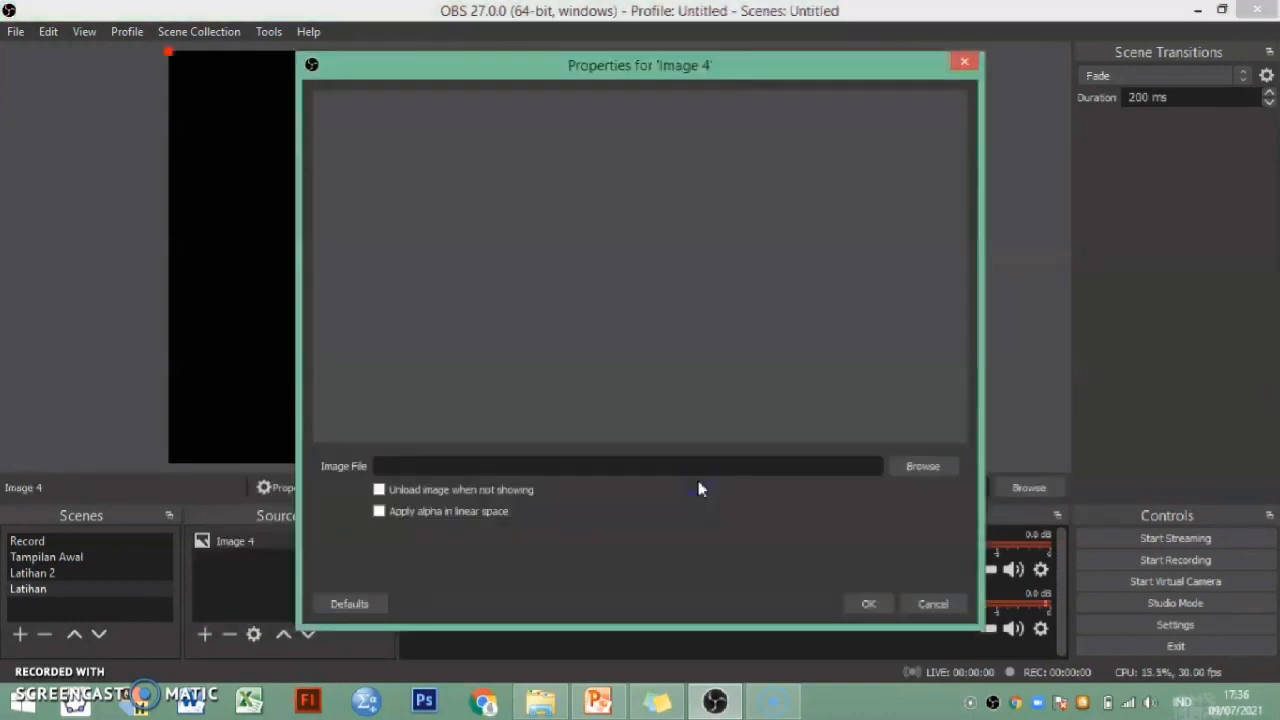
Load Background.png from the Pictures library into the new image source and accept its properties.
left_click(921, 467)
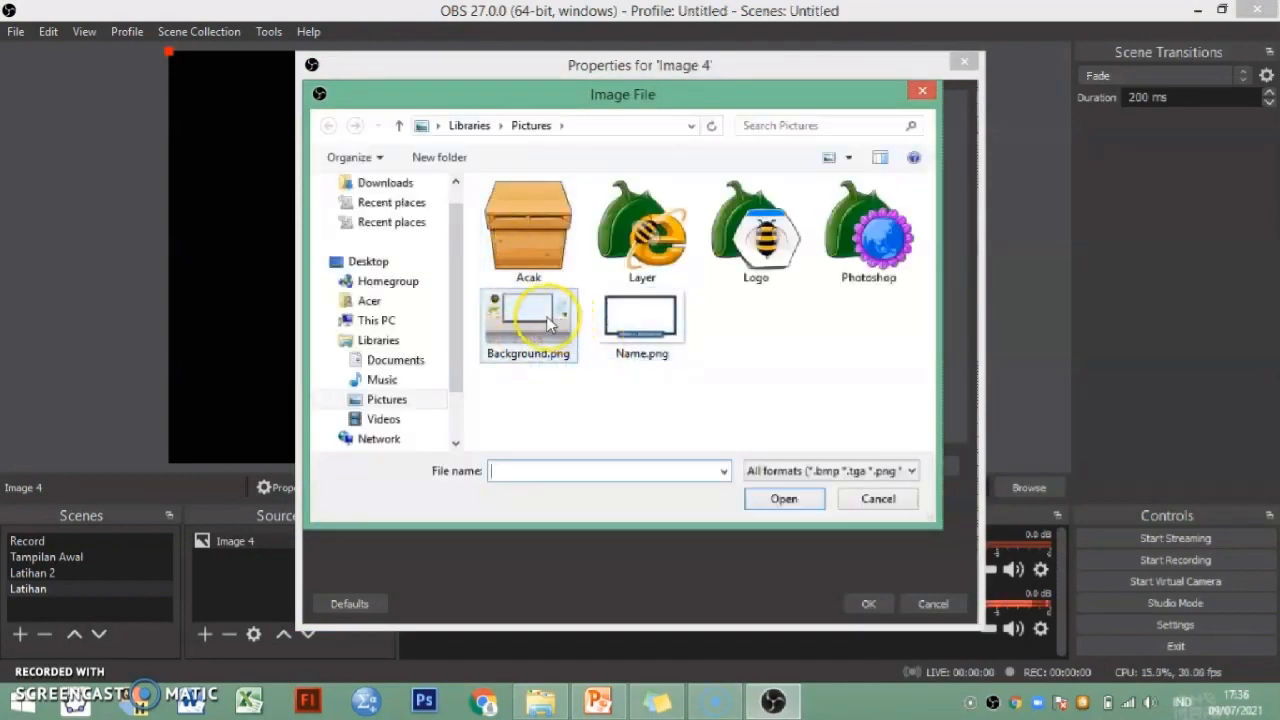
left_click(548, 325)
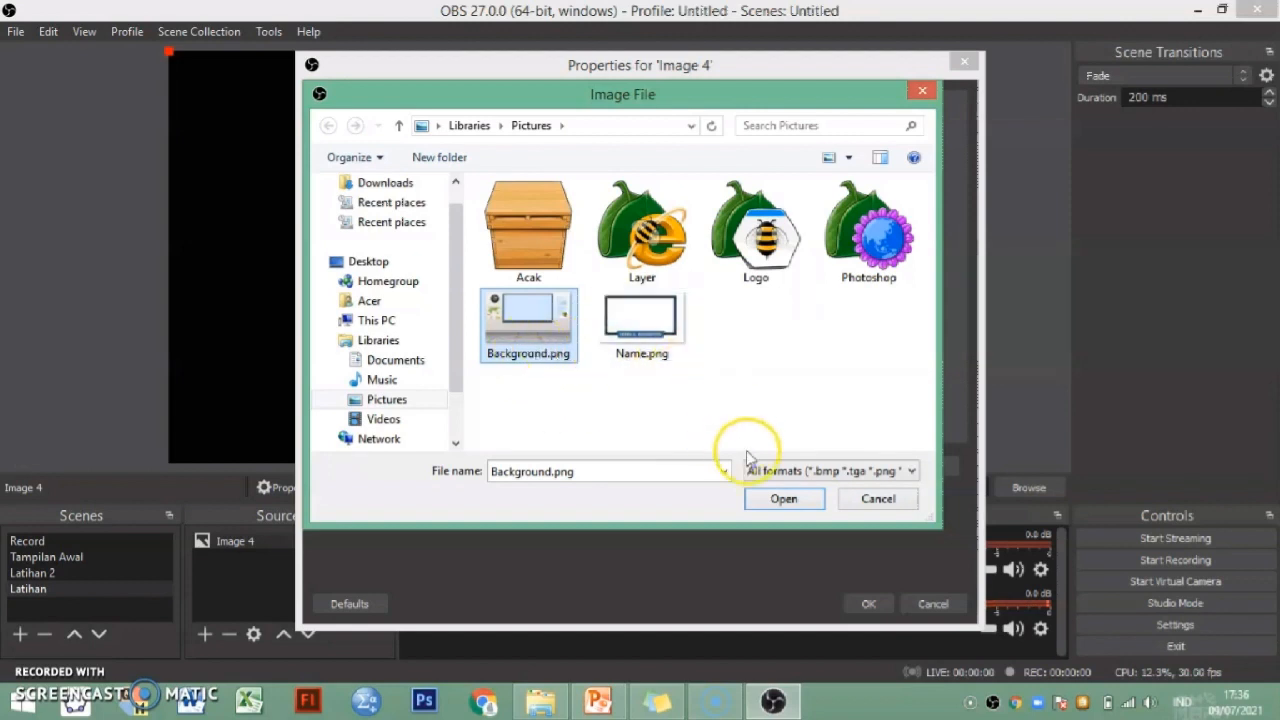
left_click(785, 499)
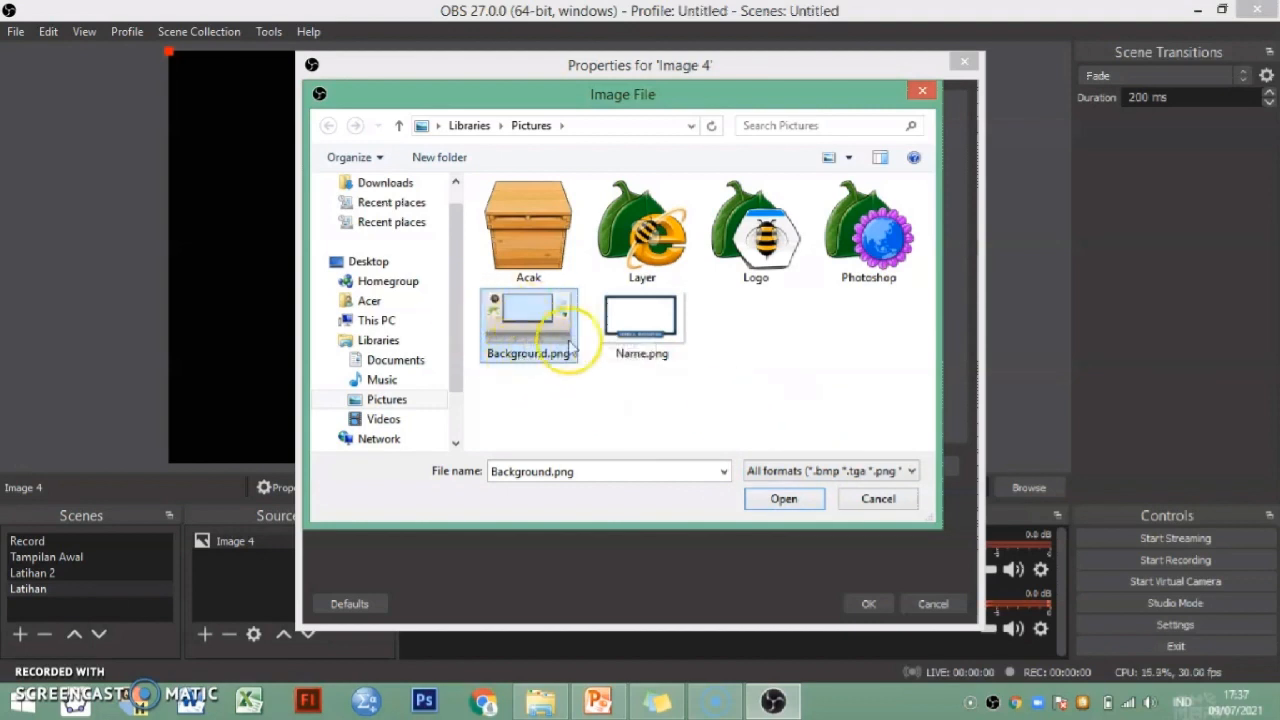
left_click(779, 501)
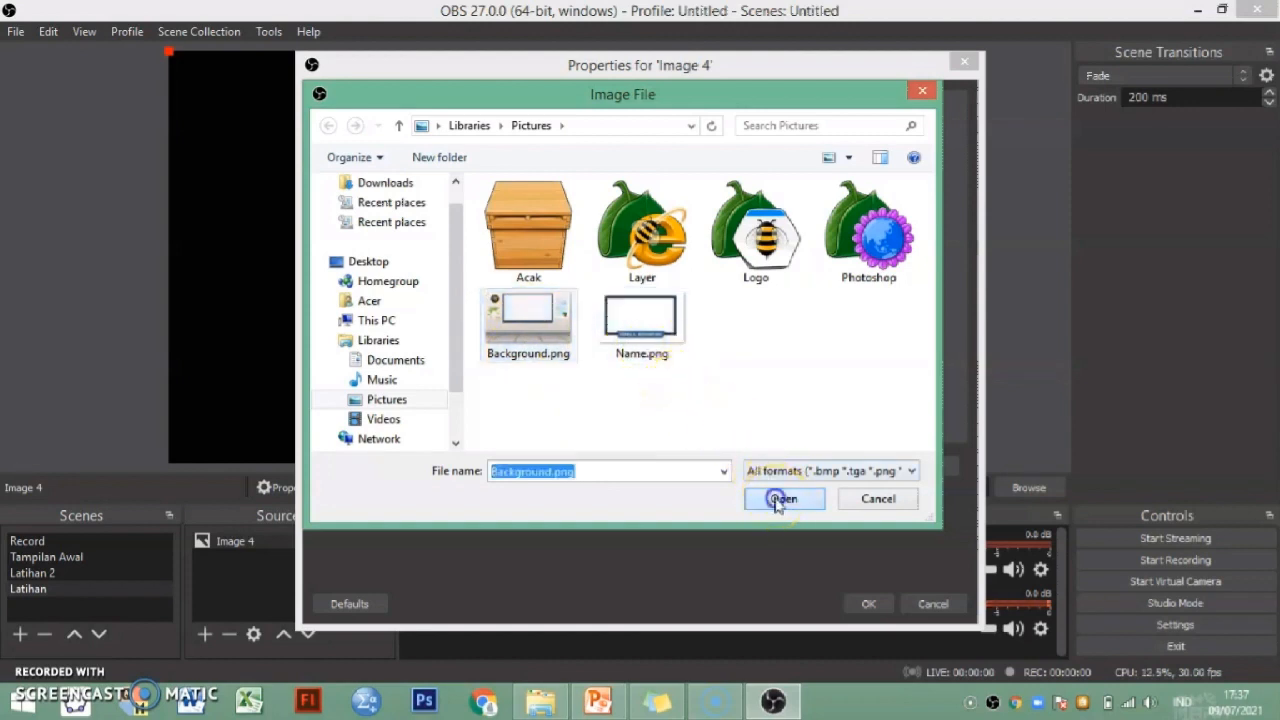
left_click(866, 603)
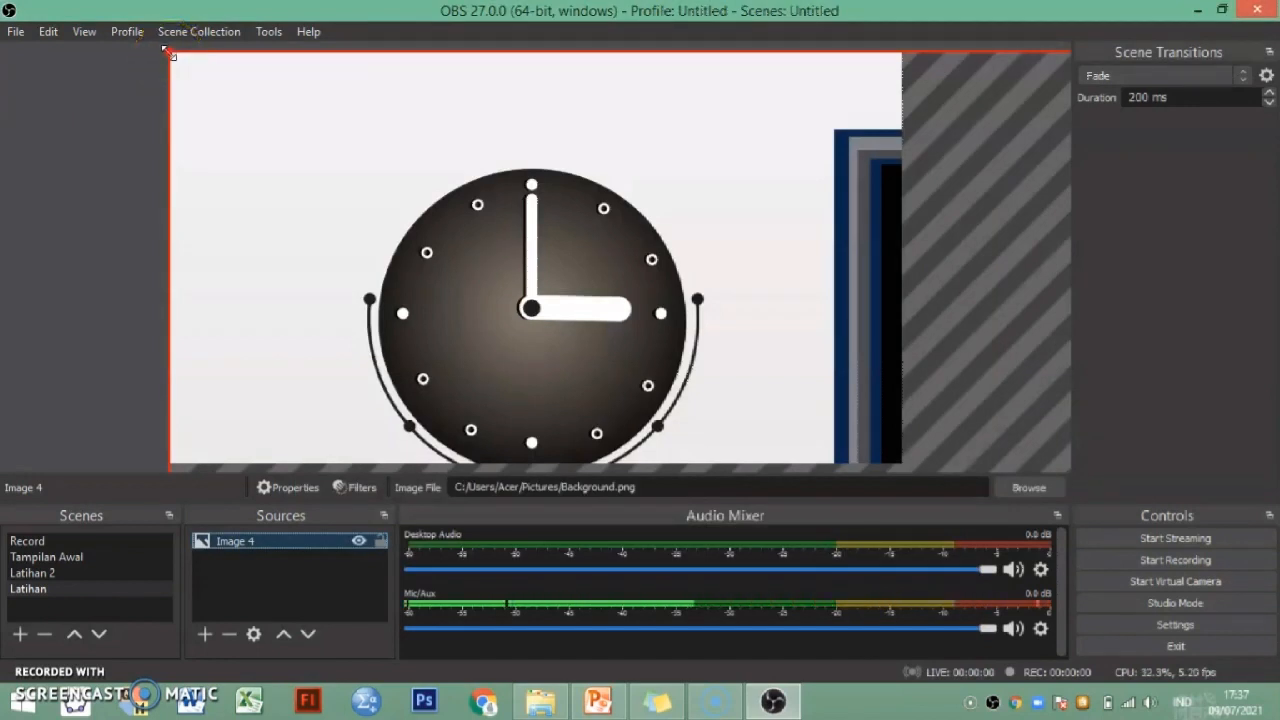
Scale down the background image, align it with the canvas's upper-left corner, and enlarge it to span the full canvas width.
left_click_drag(168, 52, 583, 337)
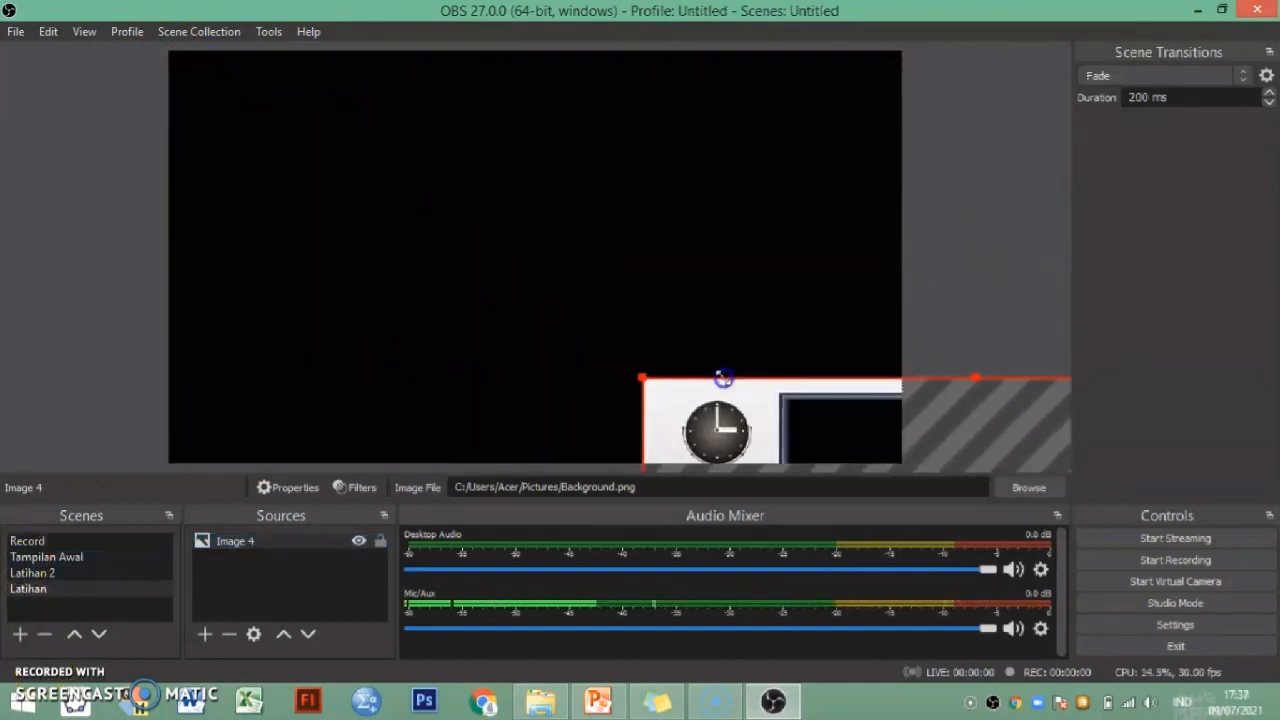
left_click_drag(721, 416, 247, 86)
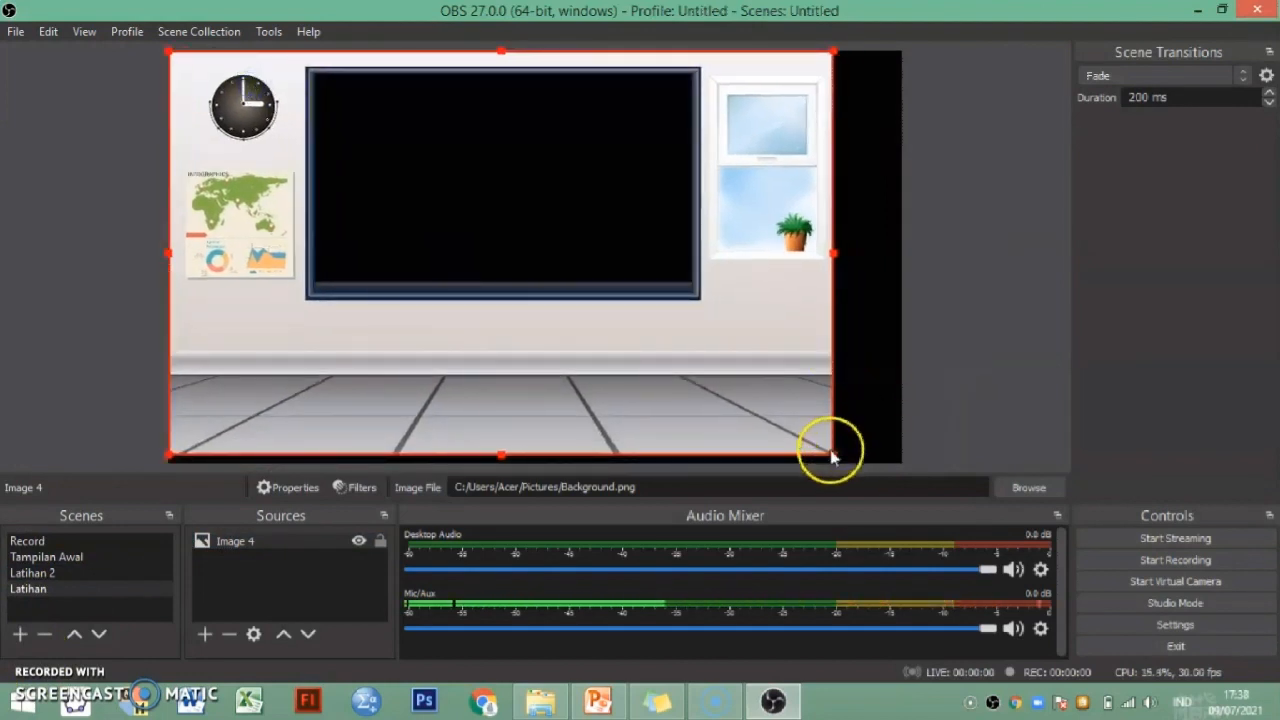
left_click_drag(830, 455, 851, 459)
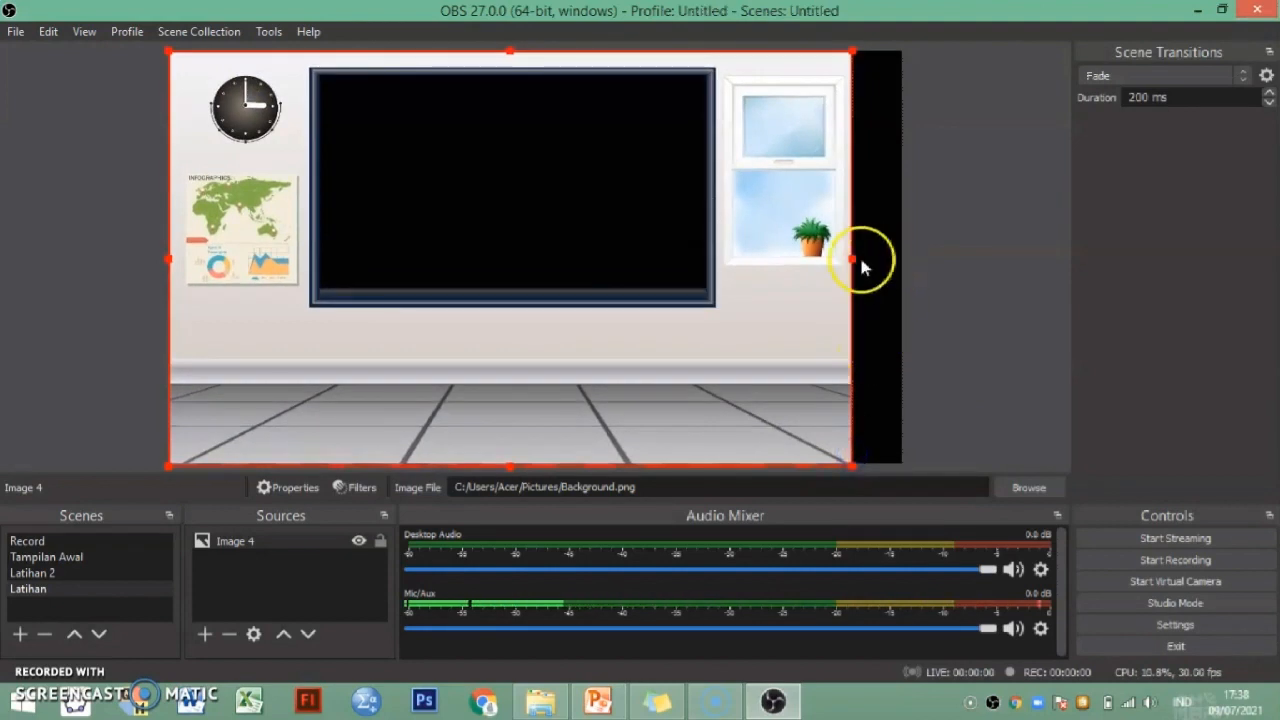
left_click_drag(851, 259, 898, 266)
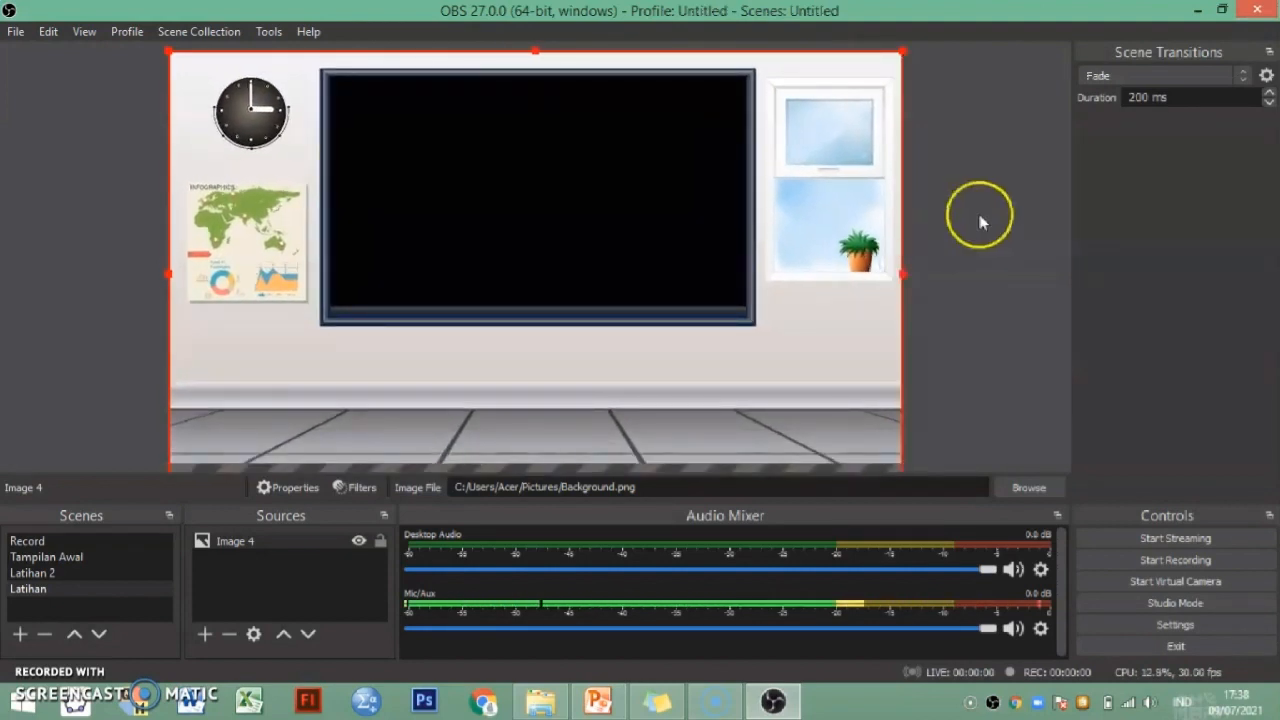
left_click(922, 155)
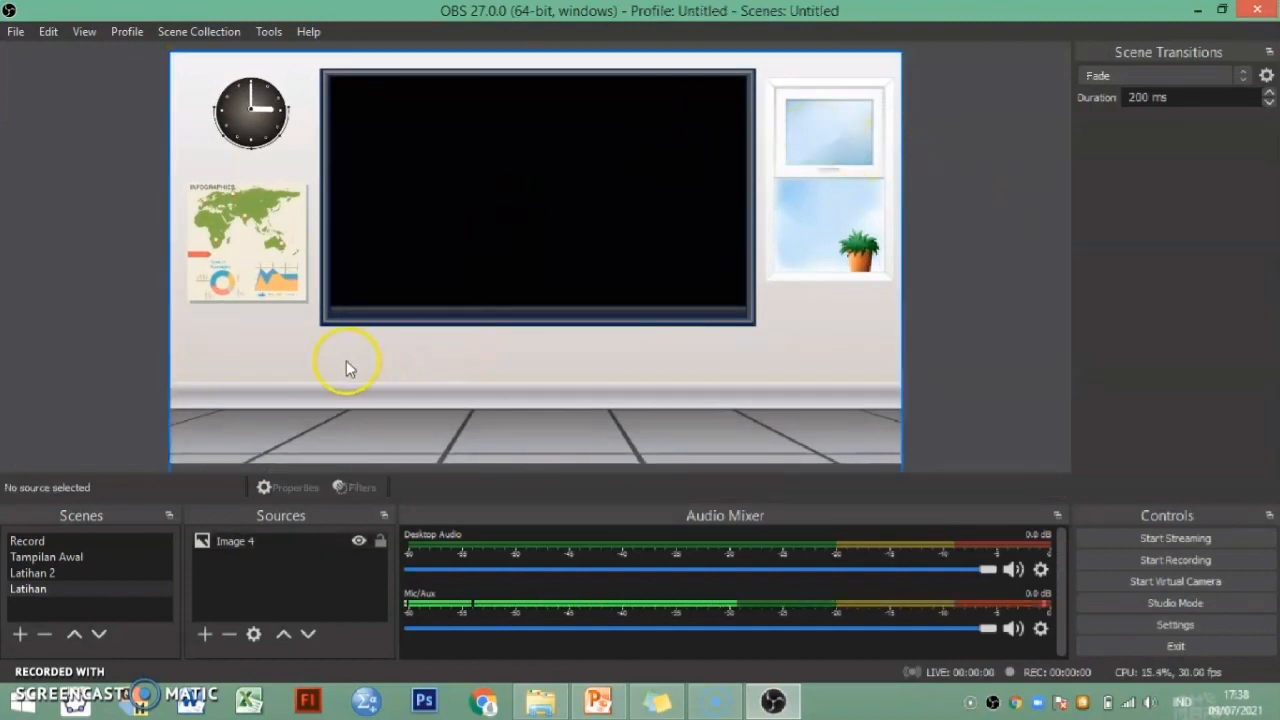
left_click(418, 410)
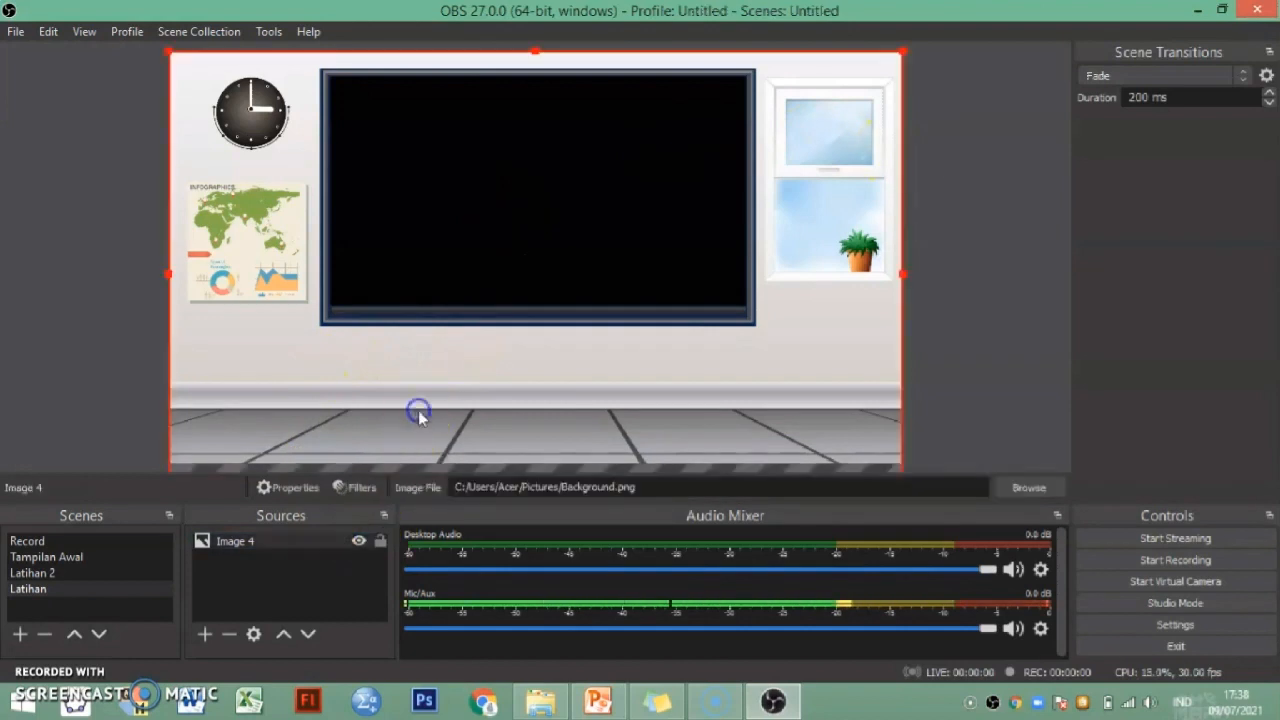
left_click(131, 364)
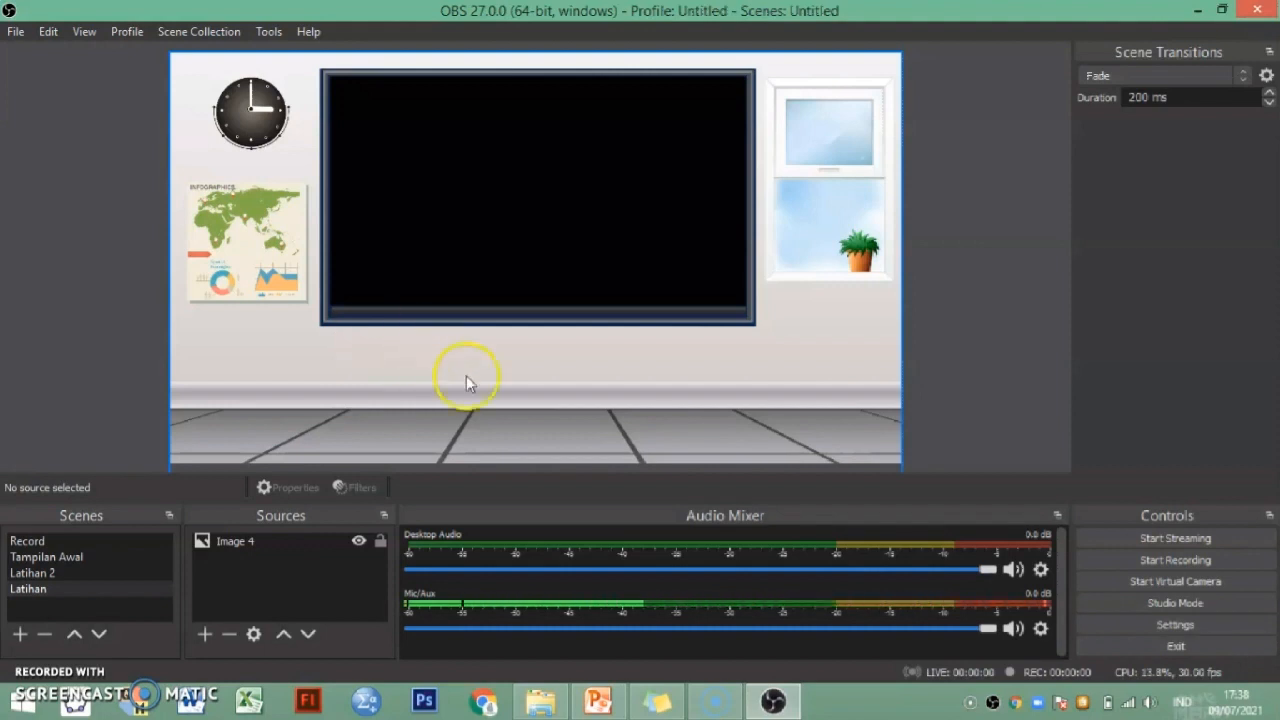
Lock the background image source so it cannot be moved in the preview.
left_click(384, 548)
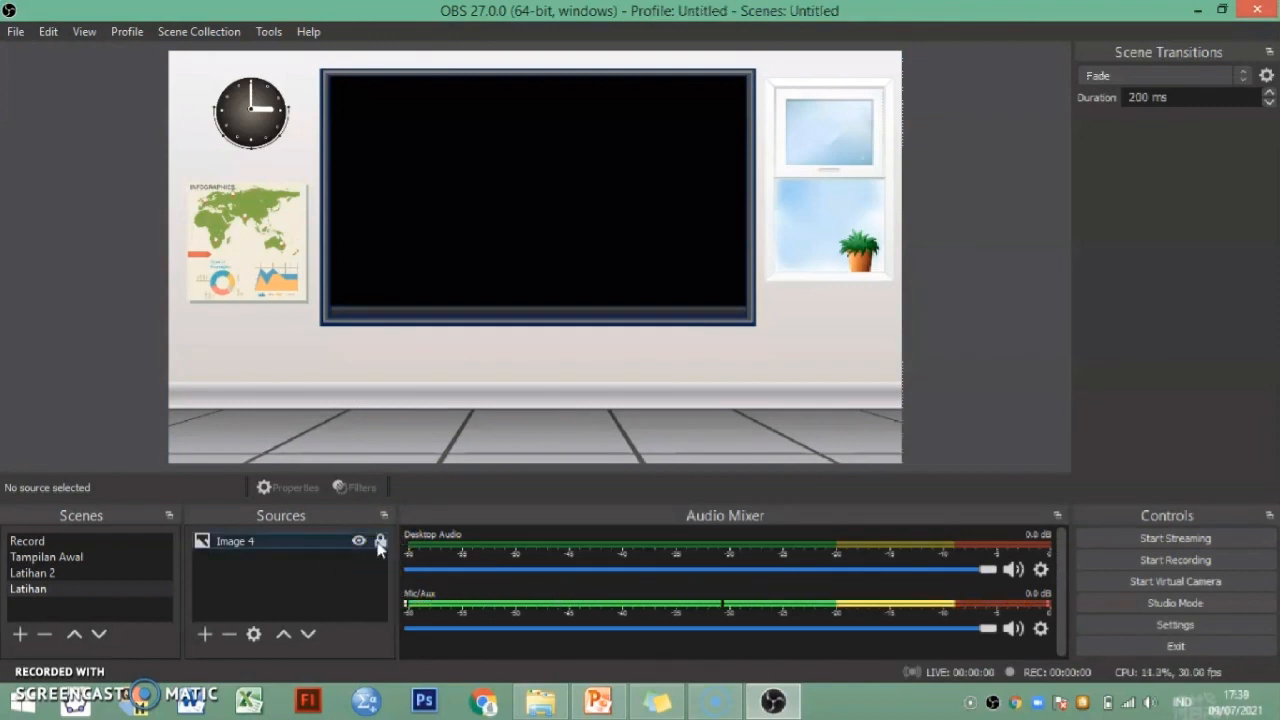
left_click(380, 541)
left_click(301, 537)
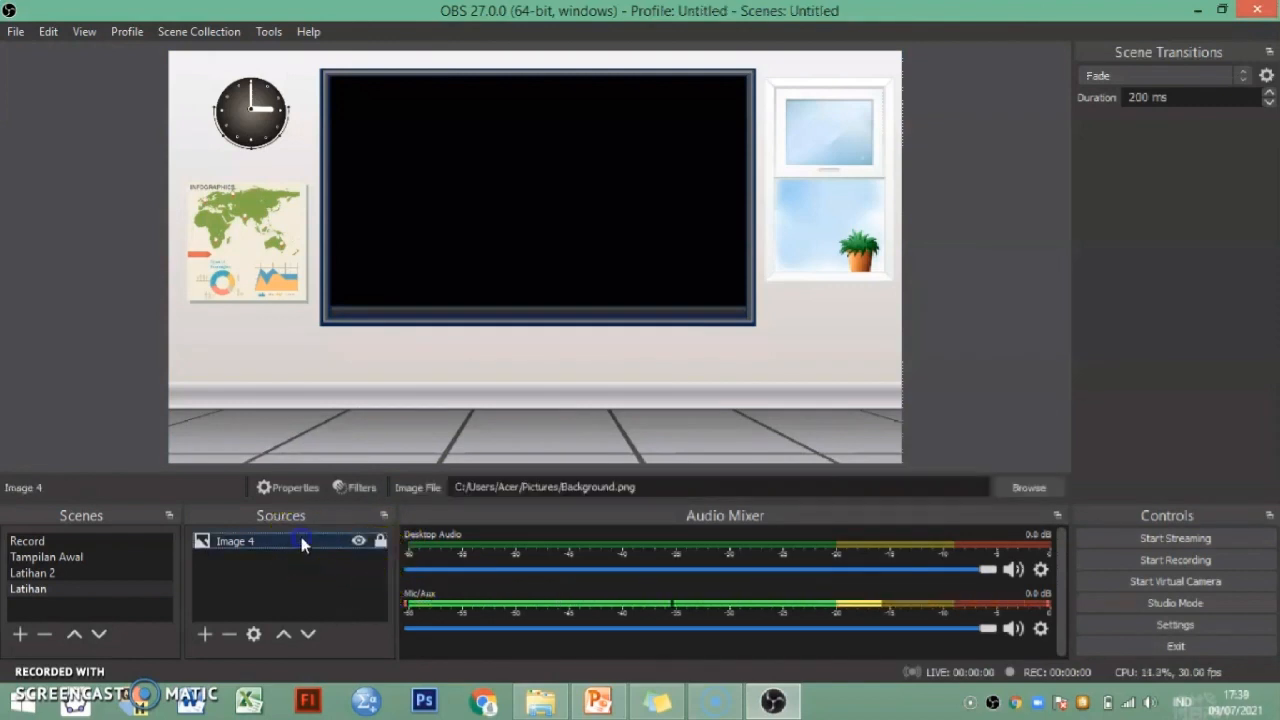
left_click(380, 541)
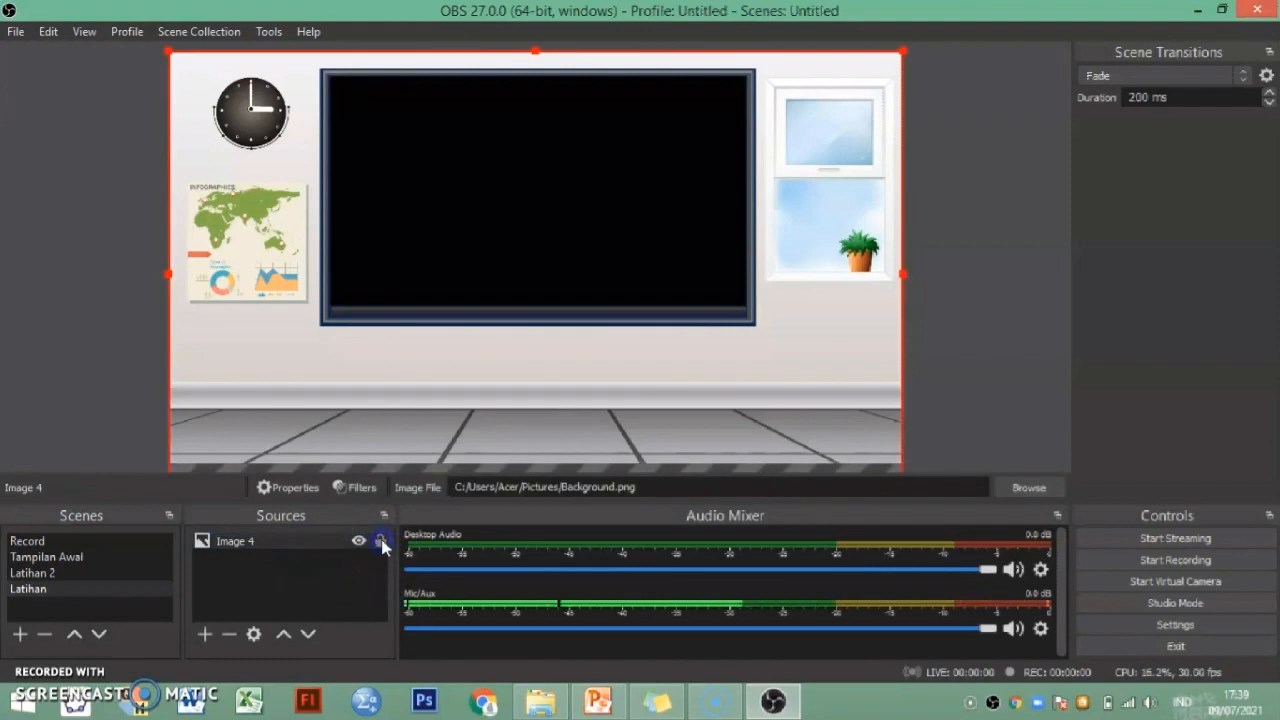
left_click(381, 542)
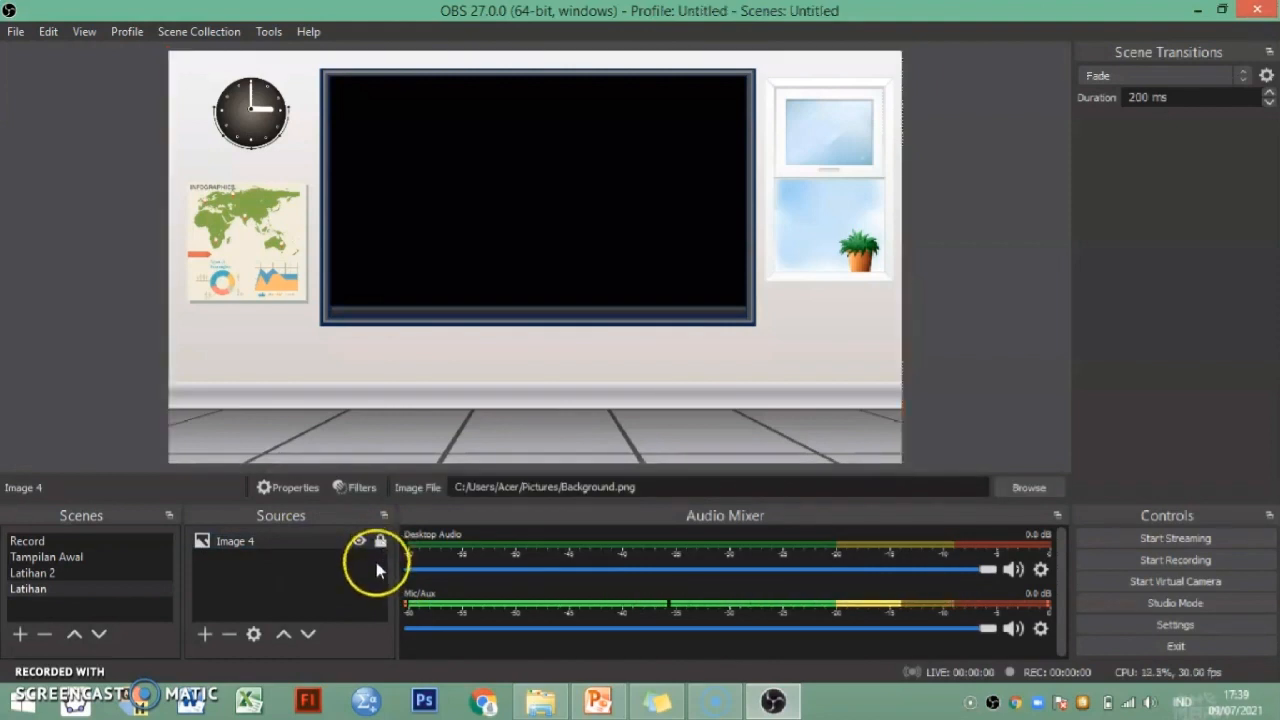
Switch to PowerPoint, show the Nilai Mutlak title slide, and return to OBS.
left_click(602, 703)
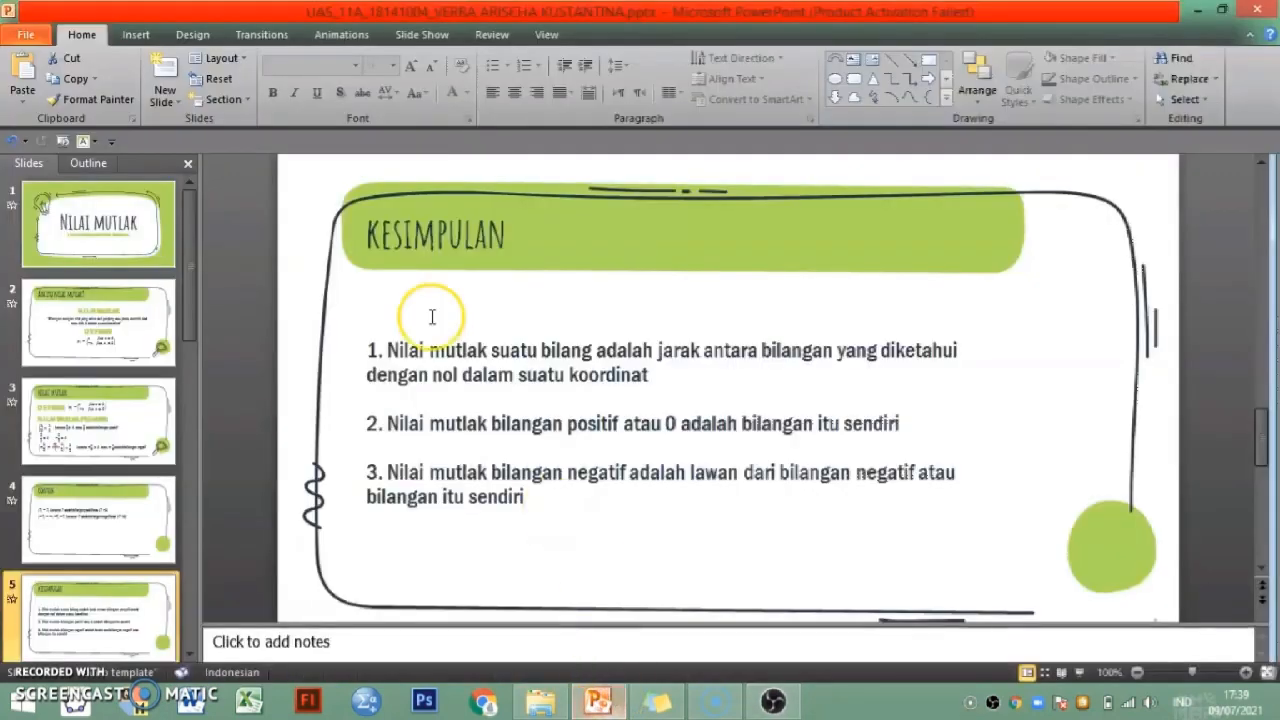
left_click(127, 232)
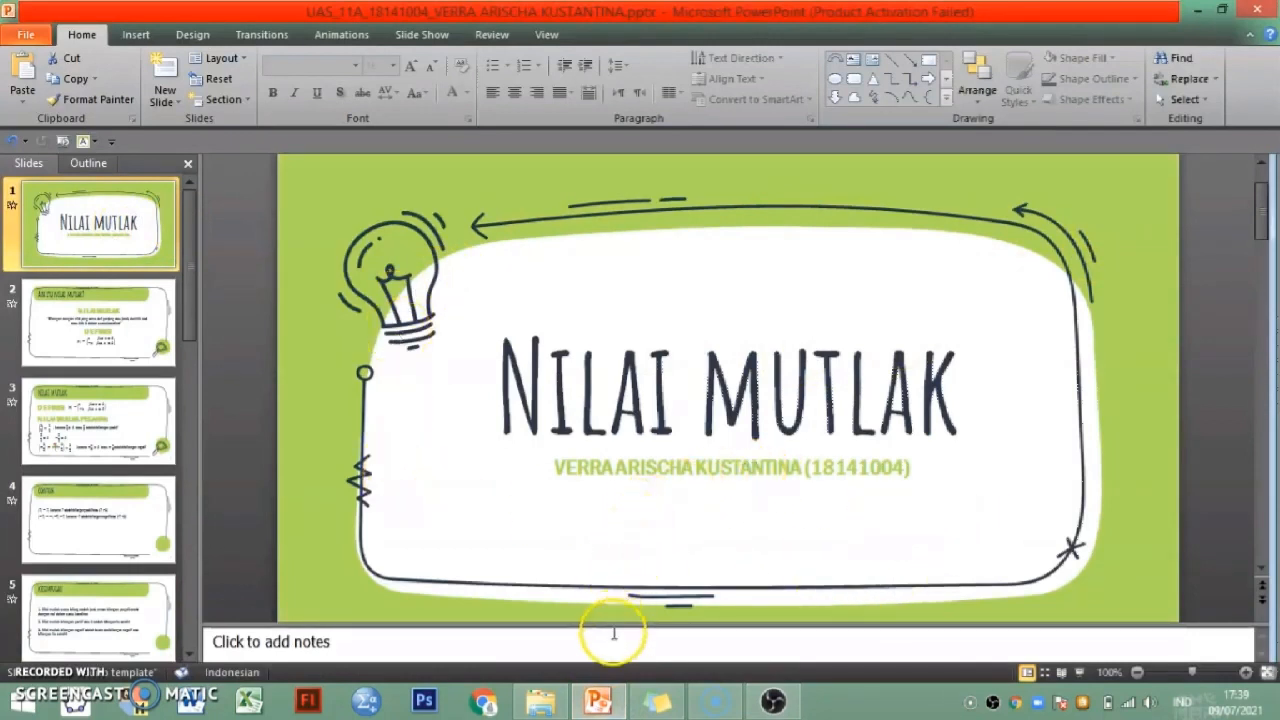
left_click(773, 700)
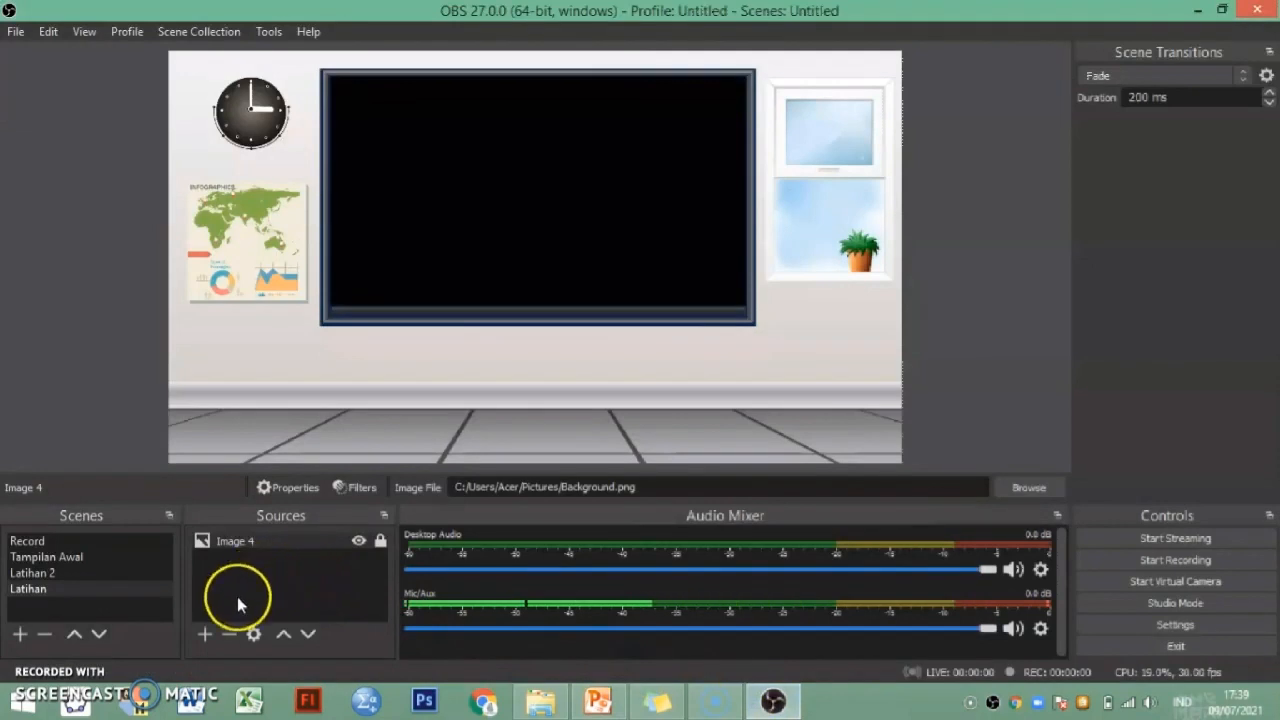
Add a new window capture source that captures the PowerPoint window with the Nilai Mutlak presentation and accept its properties.
left_click(203, 633)
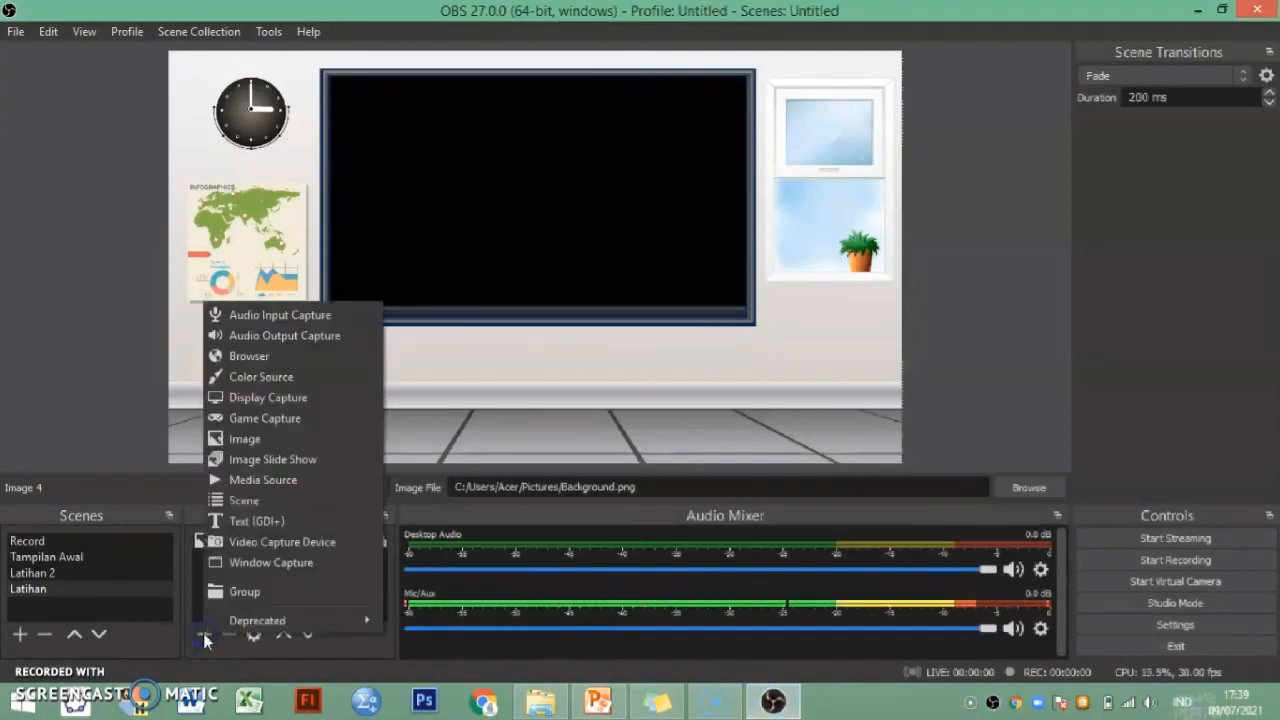
left_click(297, 562)
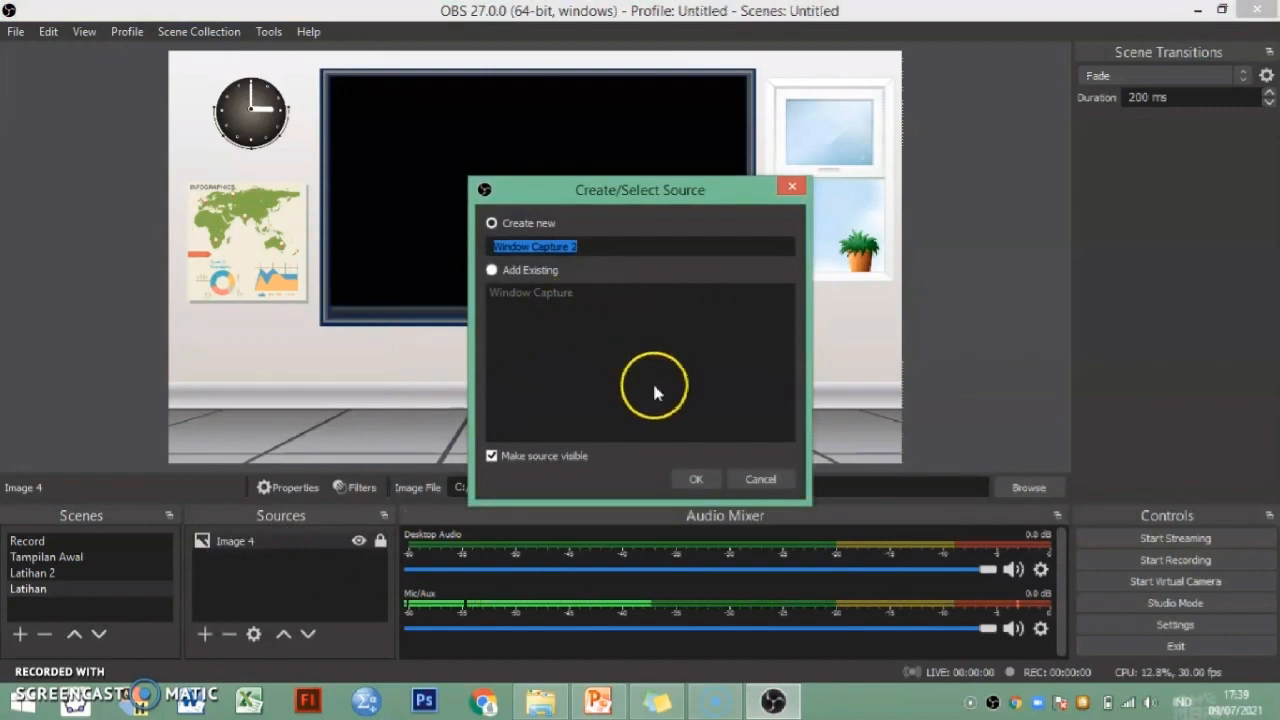
left_click(699, 482)
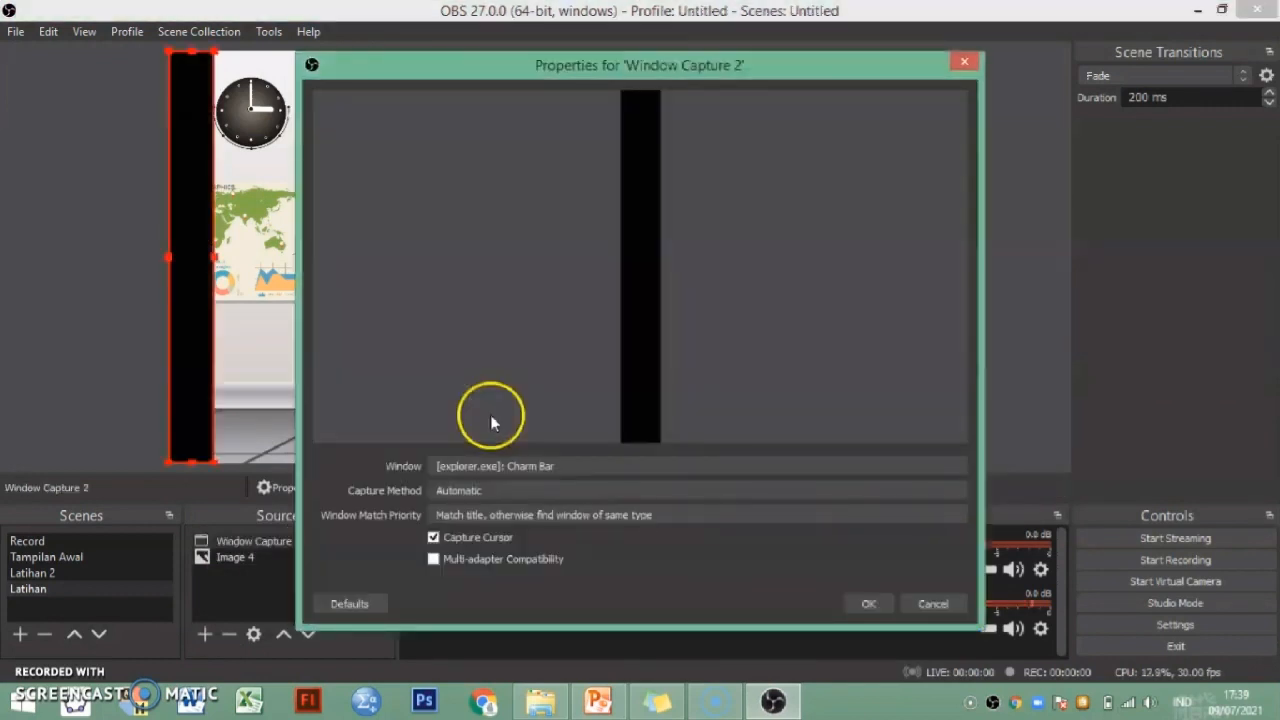
left_click(492, 466)
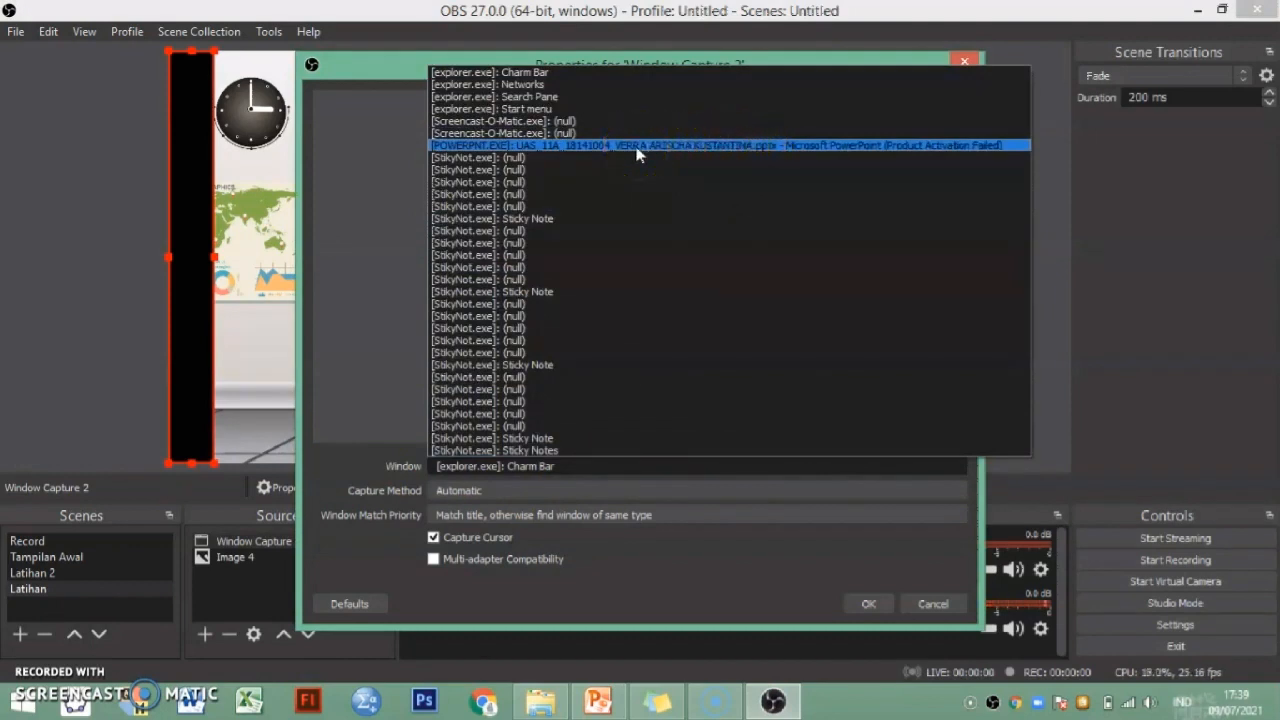
left_click(670, 145)
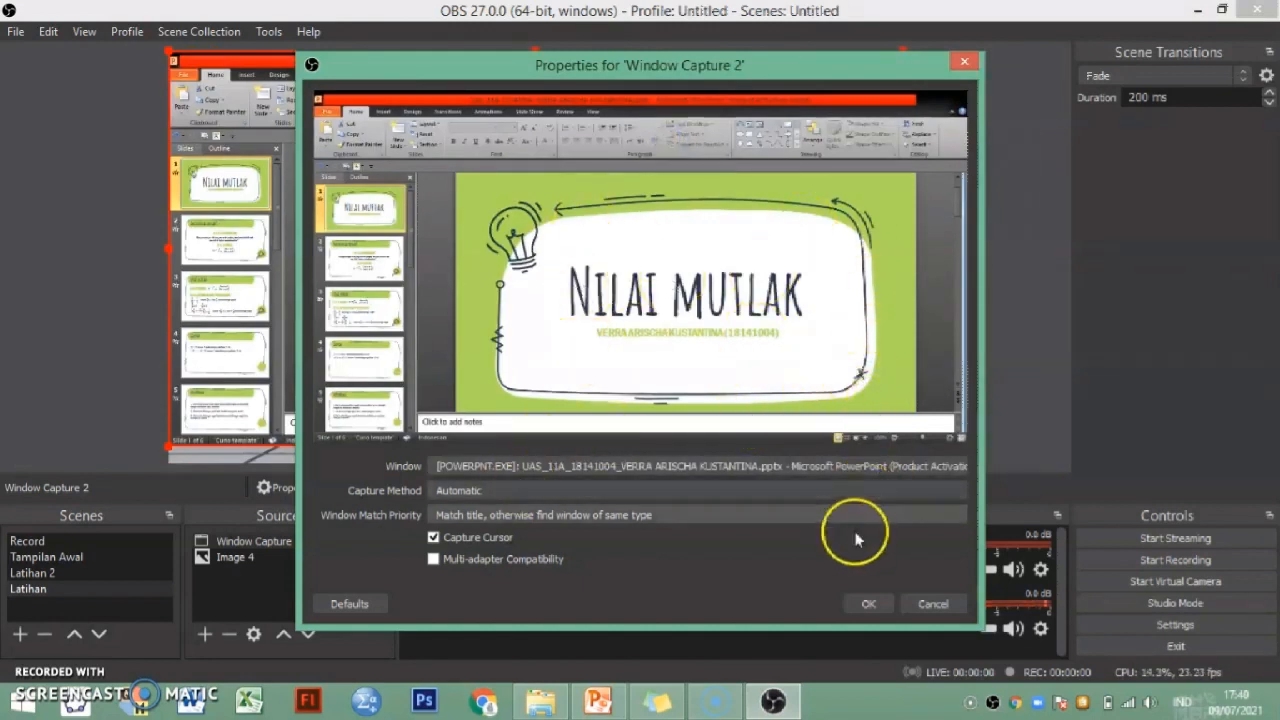
left_click(862, 604)
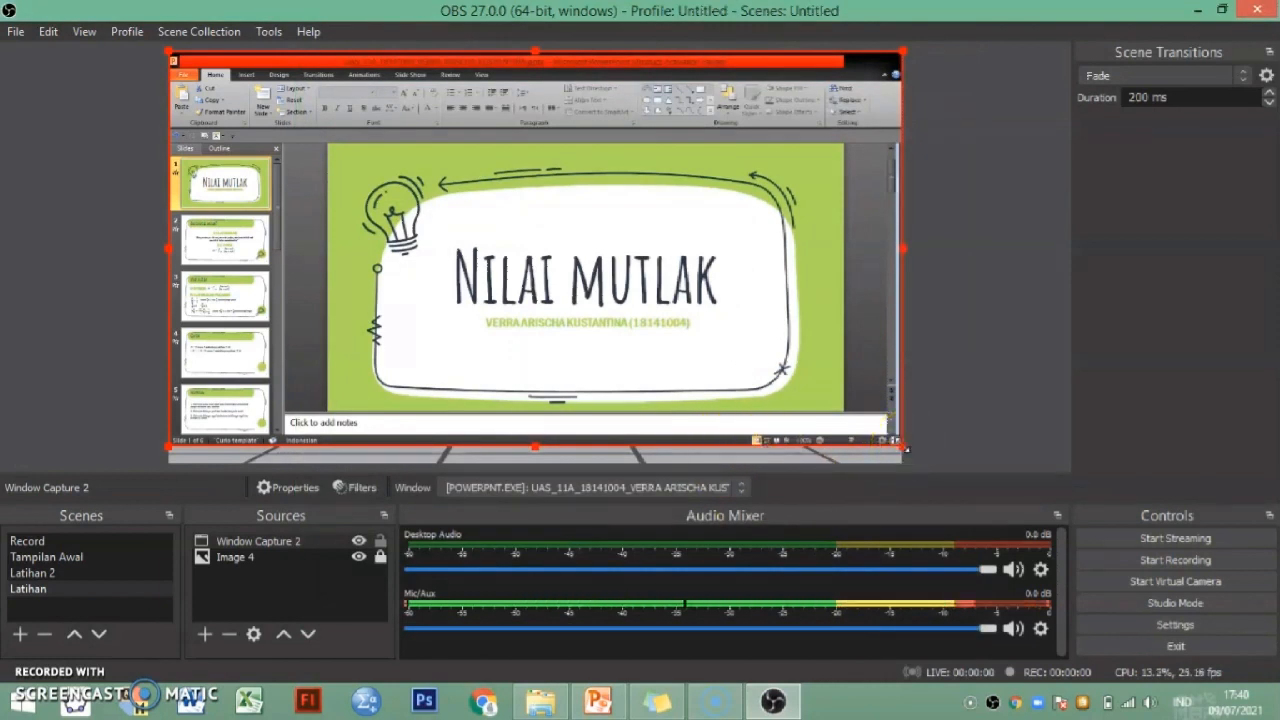
Scale down the PowerPoint window capture and move it over the classroom board so it covers the board's black screen area.
left_click_drag(901, 447, 742, 330)
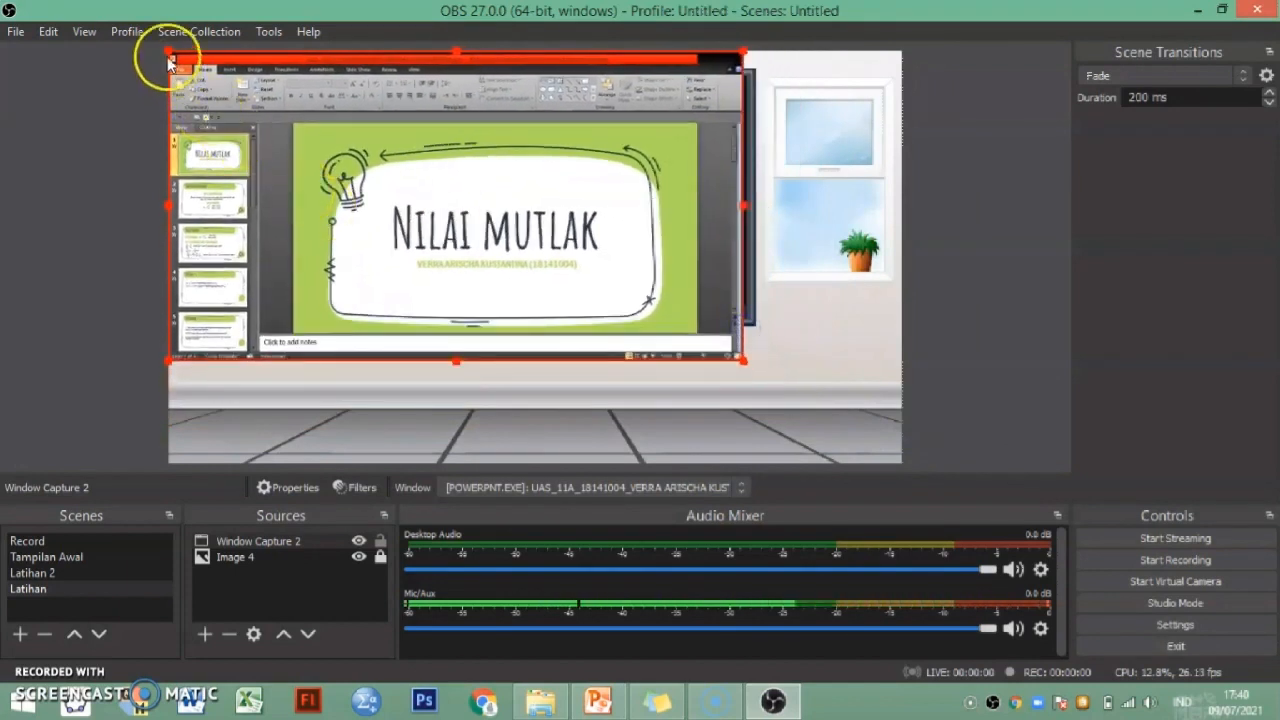
left_click_drag(169, 53, 310, 131)
left_click_drag(387, 163, 399, 107)
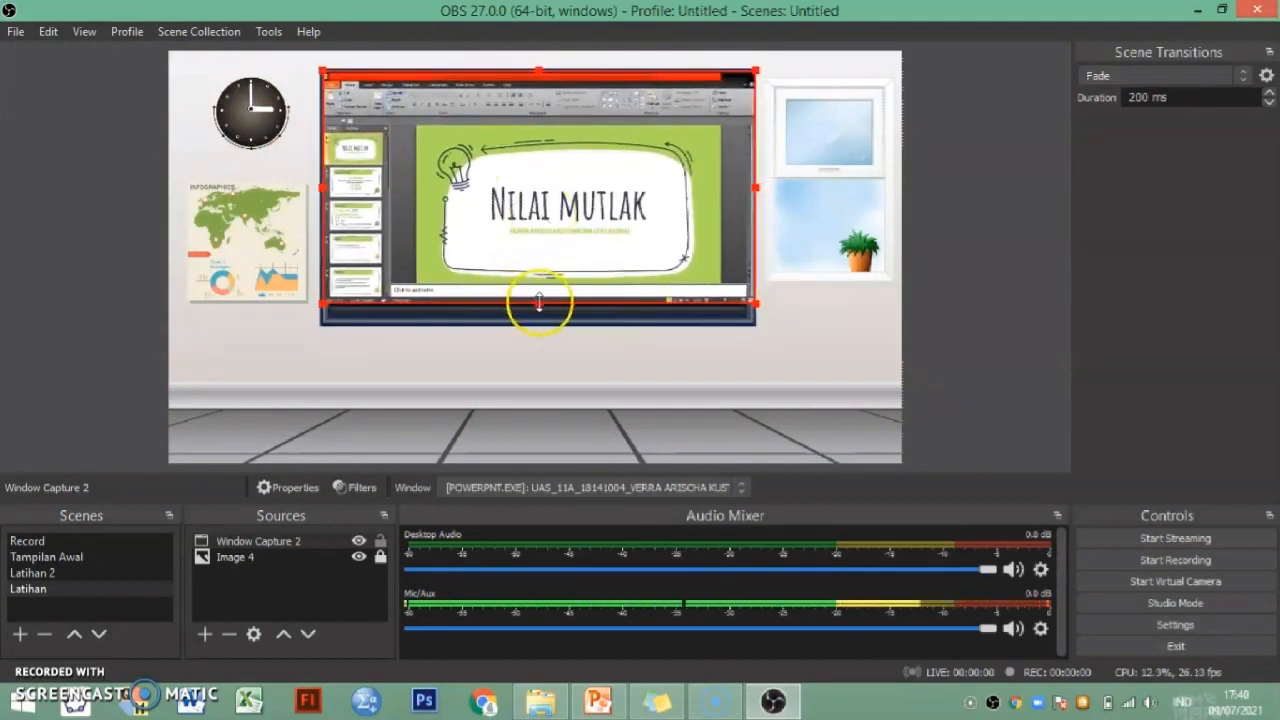
left_click_drag(539, 303, 543, 309)
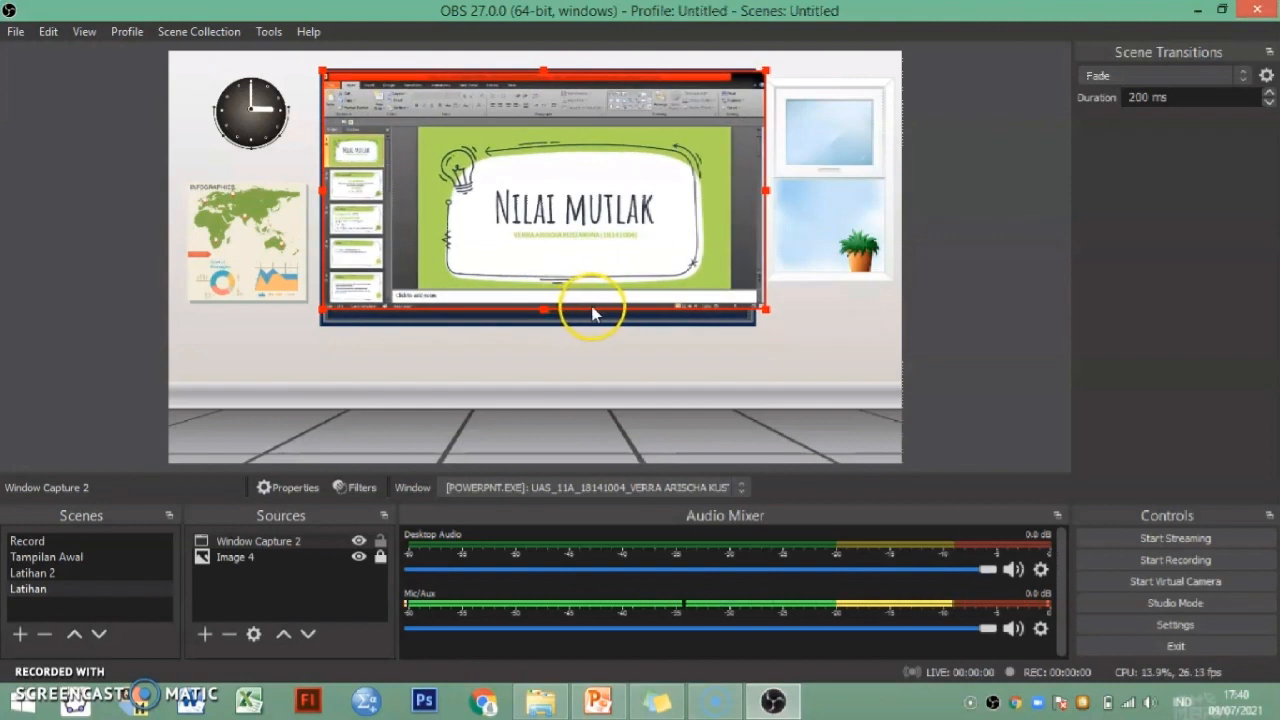
Reorder the window capture source beneath the background image and centre it horizontally within the board's frame.
left_click(316, 542)
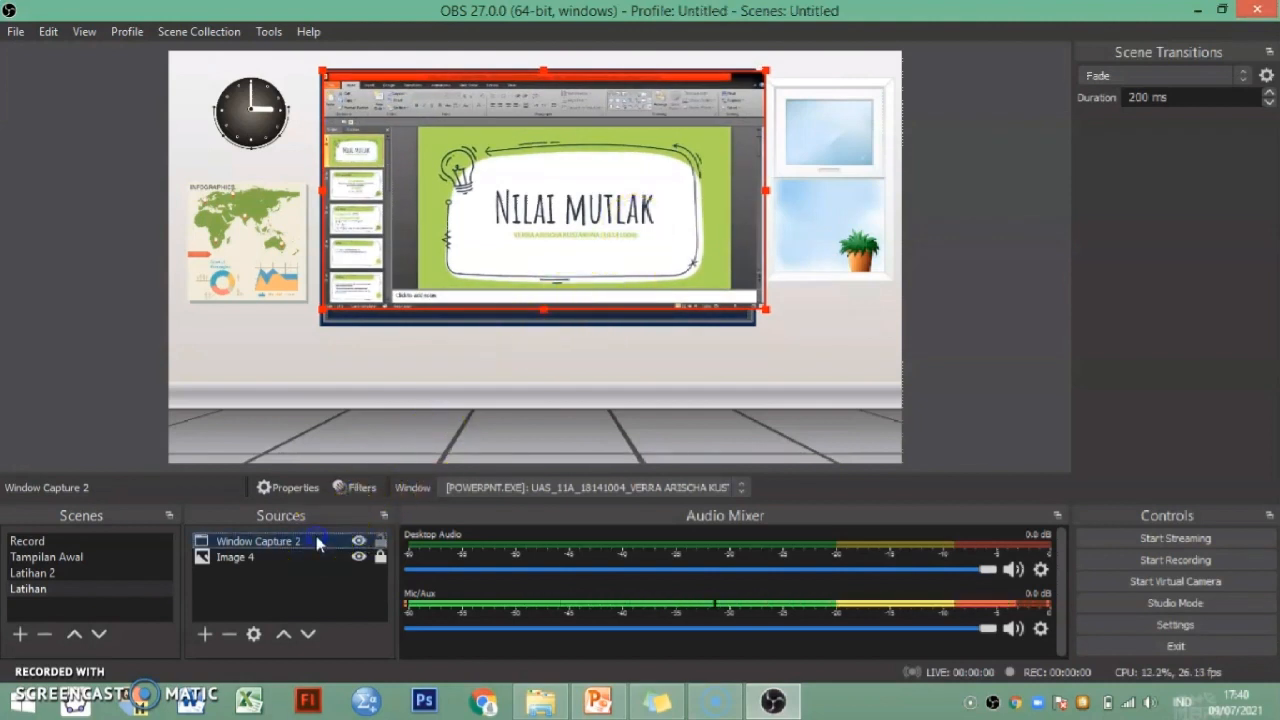
mouse_move(316, 542)
left_mouse_down()
mouse_move(309, 579)
mouse_move(315, 556)
left_mouse_up()
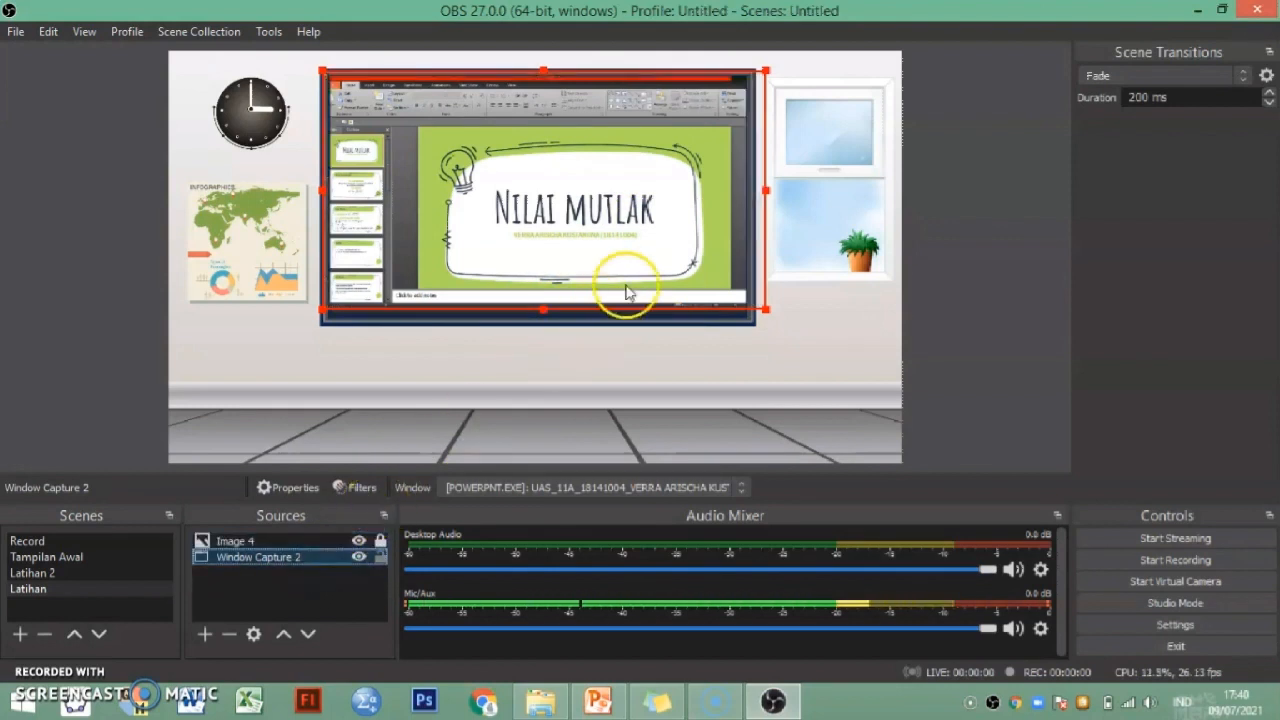
left_click(662, 248)
left_click_drag(662, 248, 656, 249)
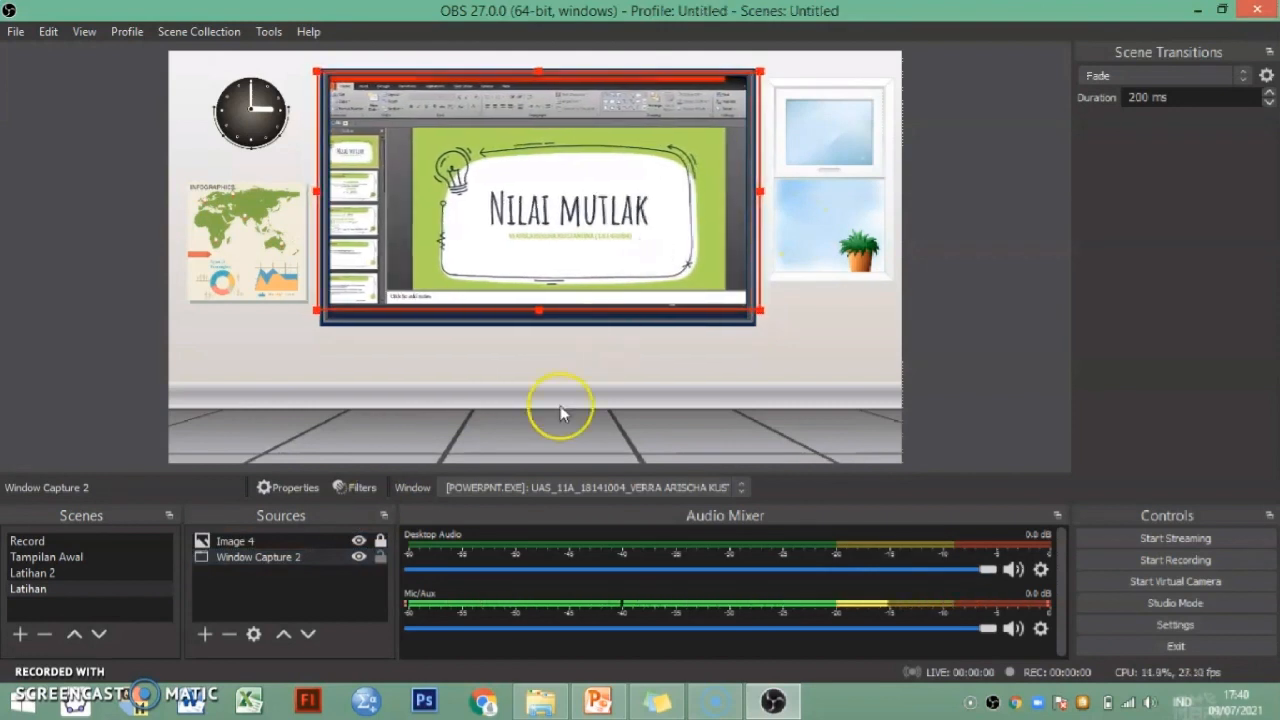
left_click(334, 580)
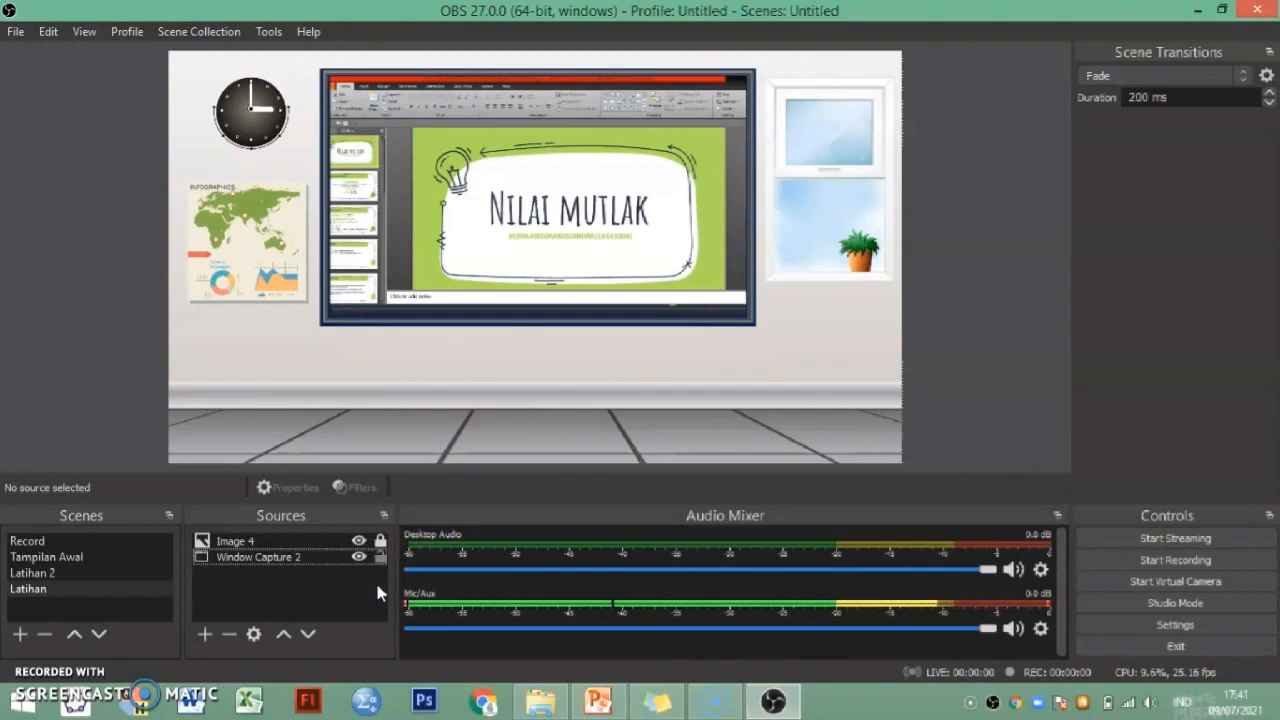
left_click(282, 604)
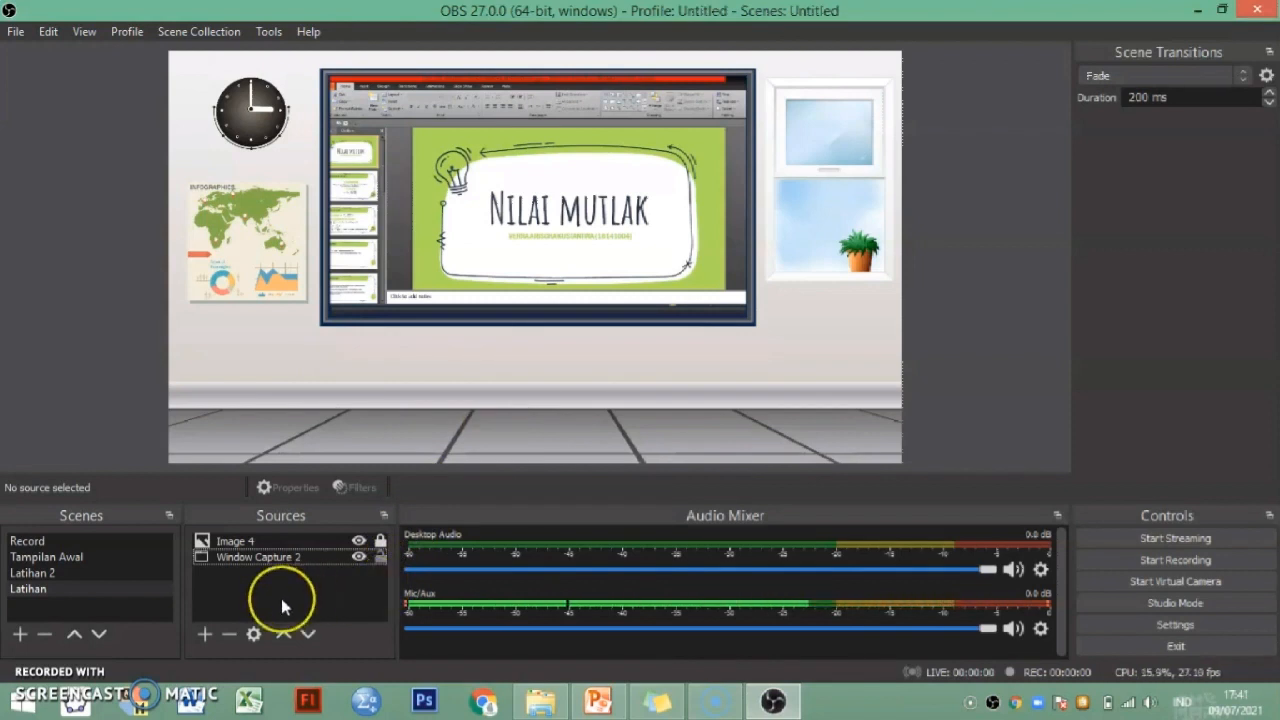
Add another new image source to the Latihan scene with the default name.
left_click(204, 633)
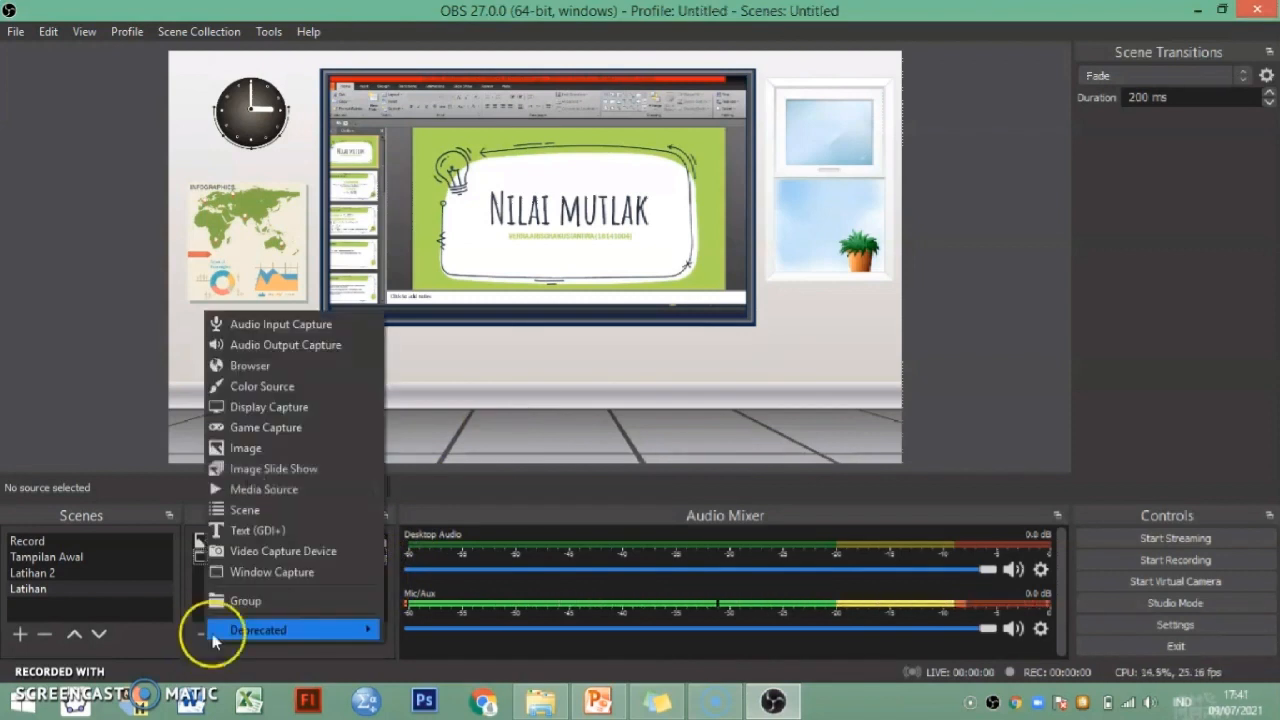
left_click(305, 448)
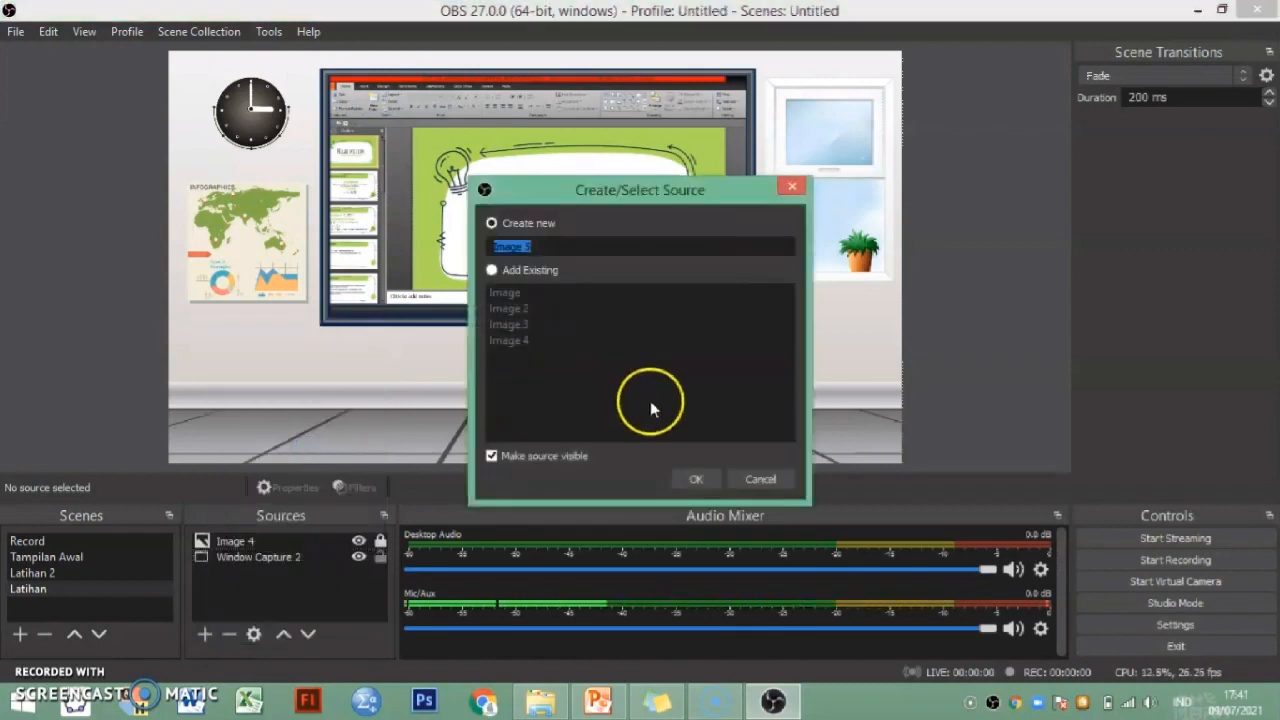
left_click(700, 477)
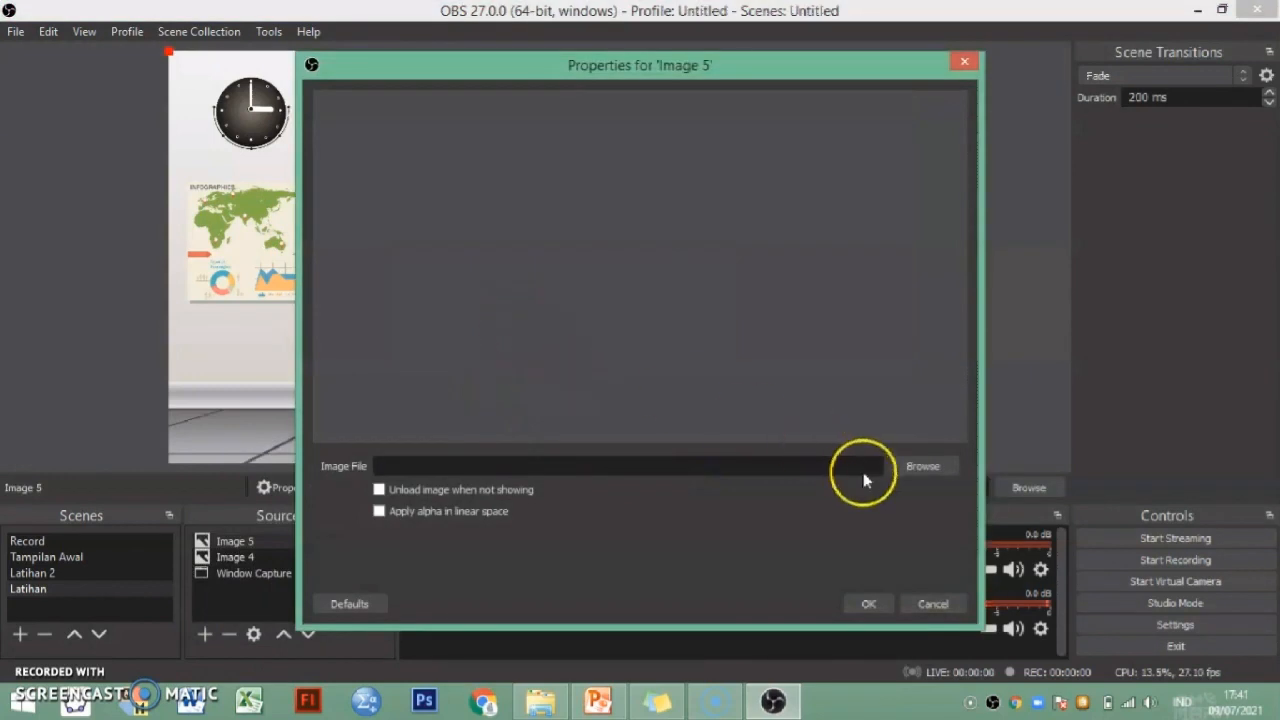
Load Logo Pendidikan Matematika.png from the Logo folder in Pictures into the new image source and accept its properties.
left_click(919, 468)
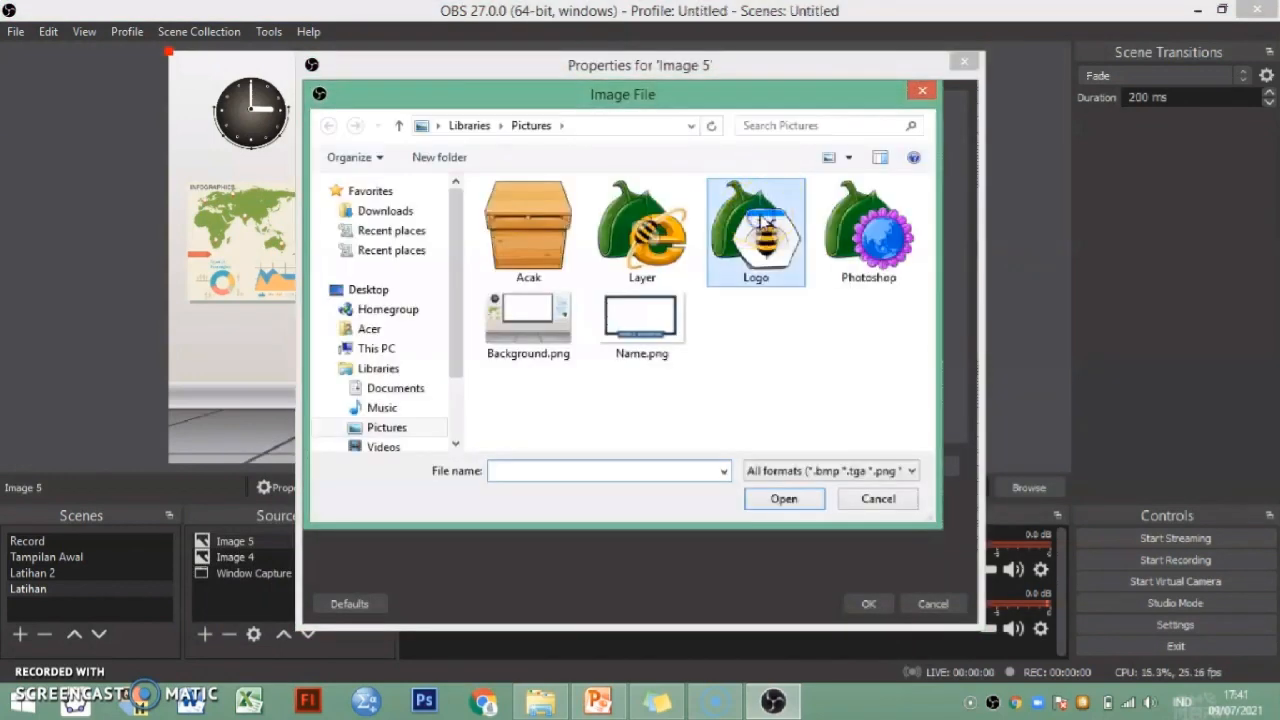
double_click(766, 224)
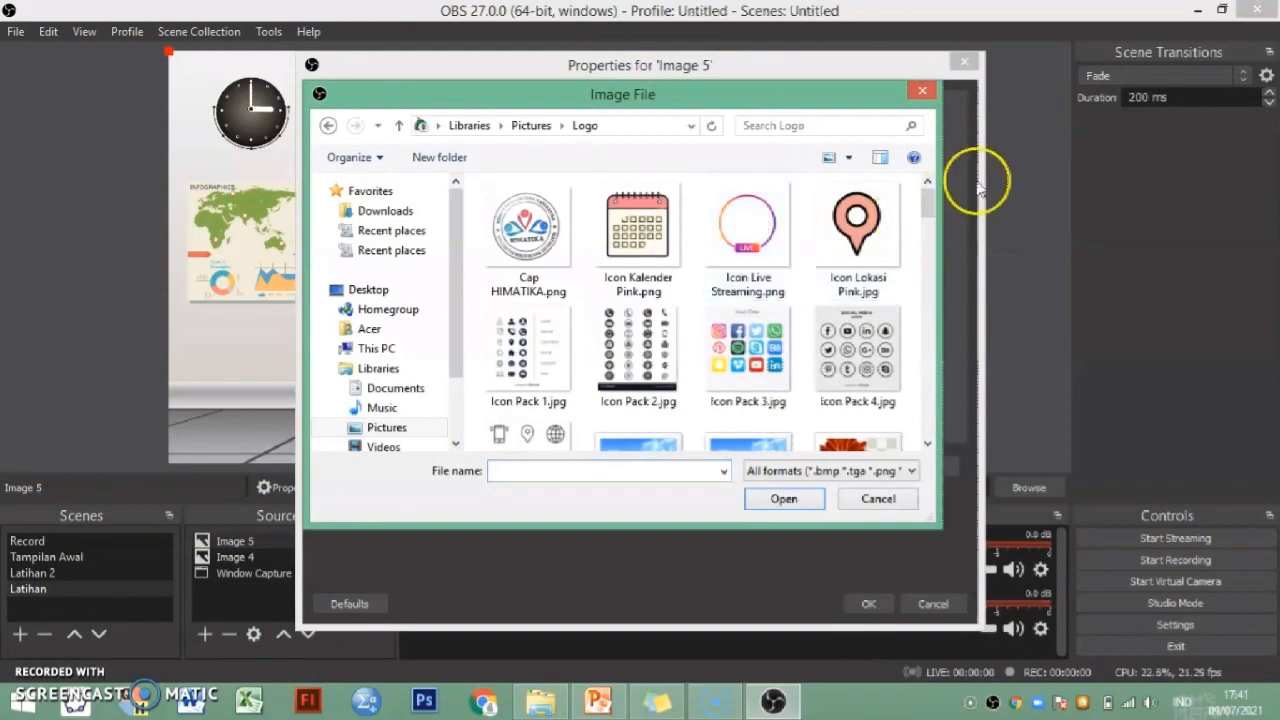
left_click_drag(929, 205, 935, 337)
left_click(884, 232)
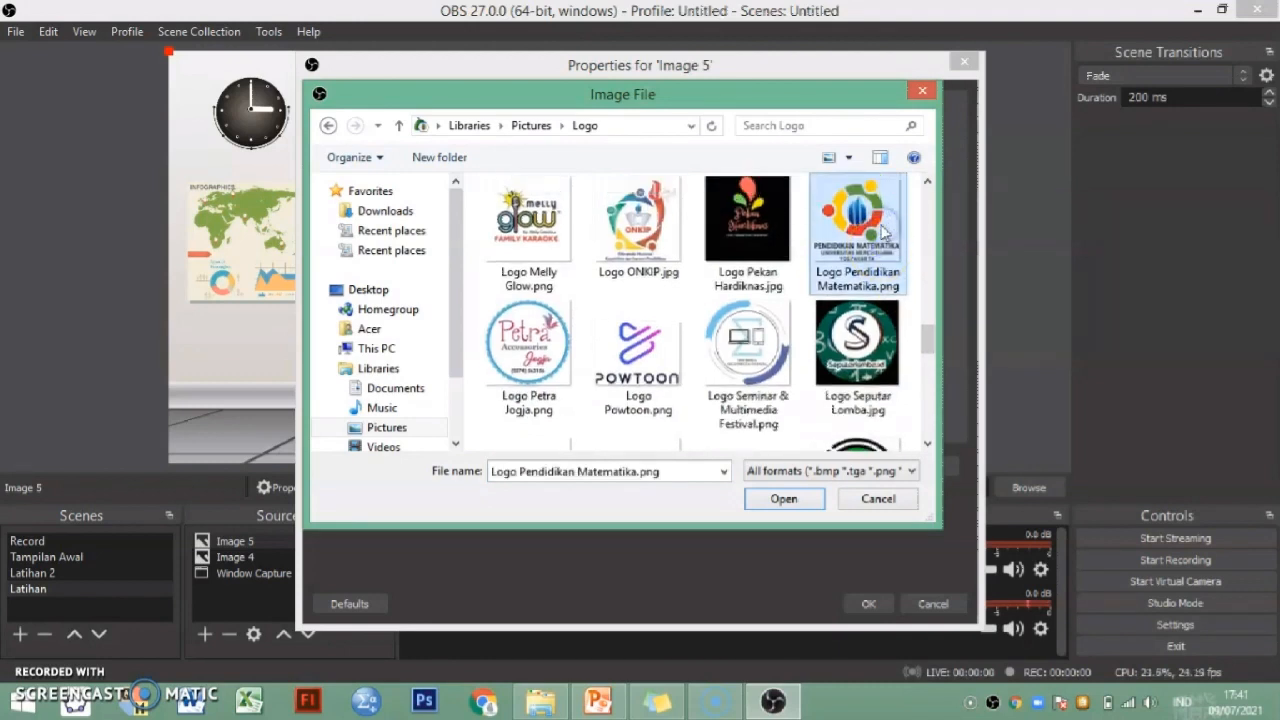
left_click(925, 184)
left_click(784, 500)
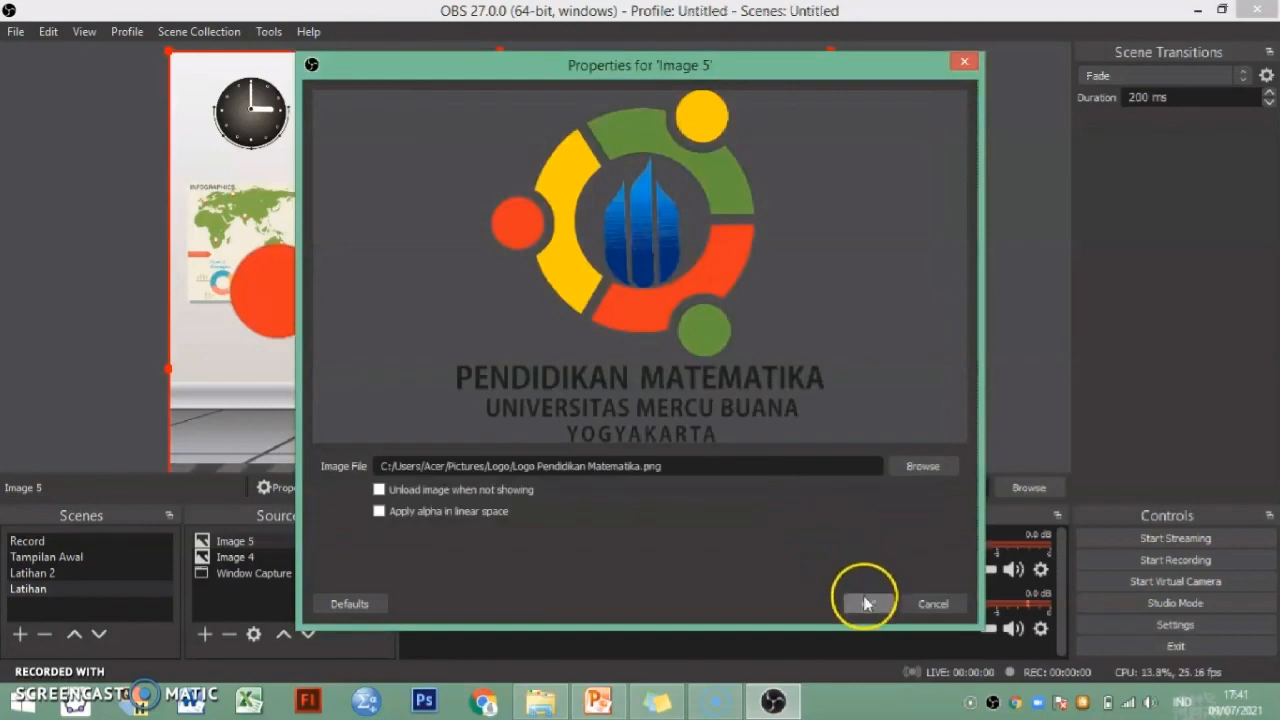
left_click(866, 603)
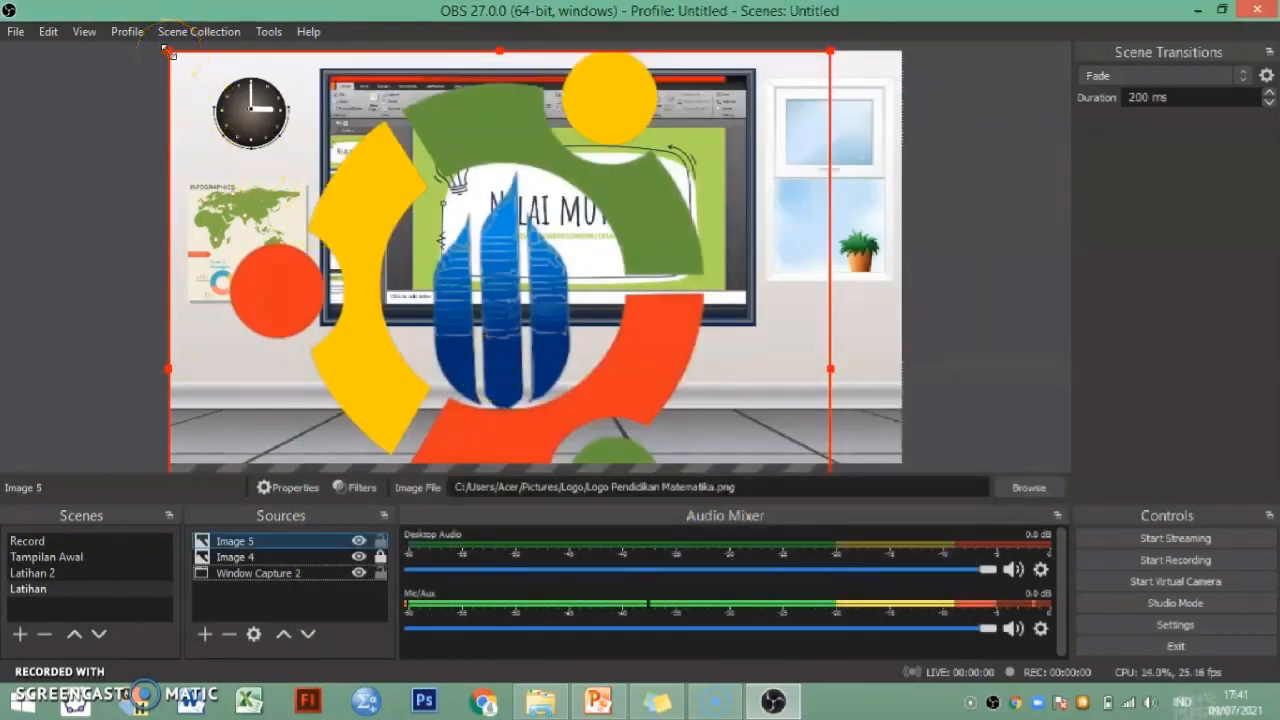
Shrink the Pendidikan Matematika logo and centre it inside the upper pane of the classroom window.
left_click_drag(177, 51, 544, 382)
left_click_drag(624, 446, 600, 175)
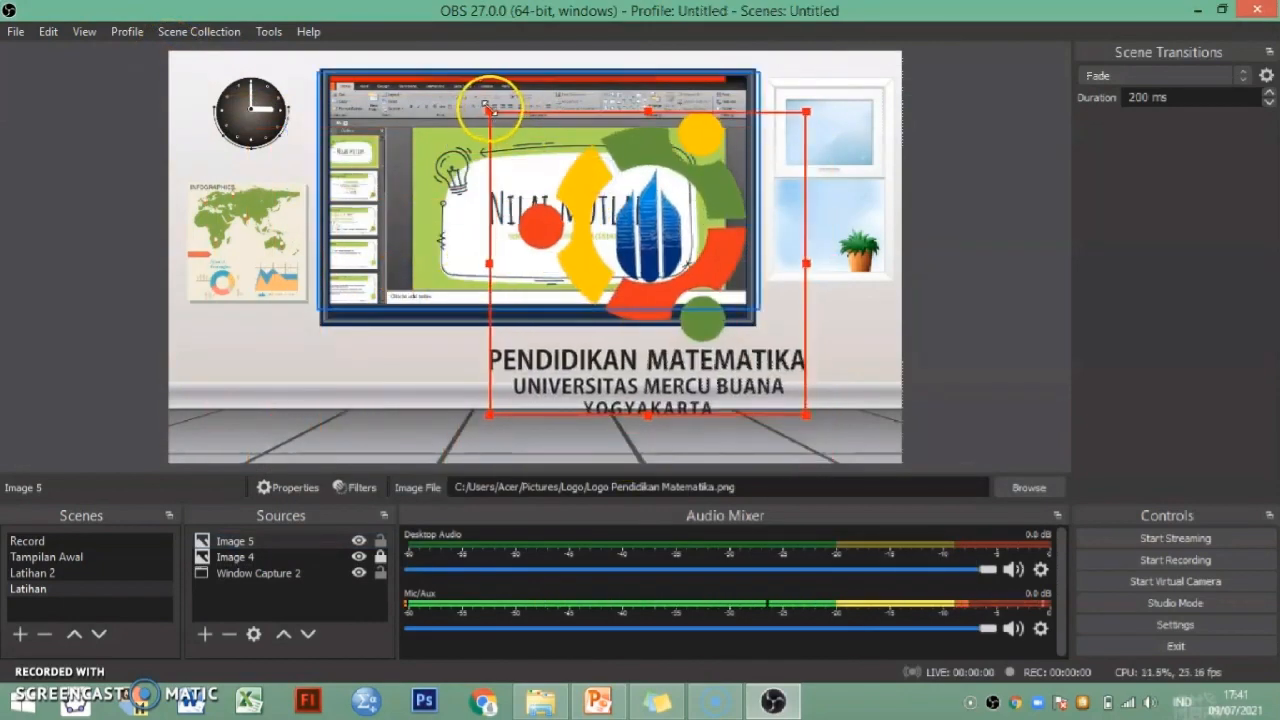
left_click_drag(489, 111, 732, 342)
left_click_drag(783, 385, 829, 124)
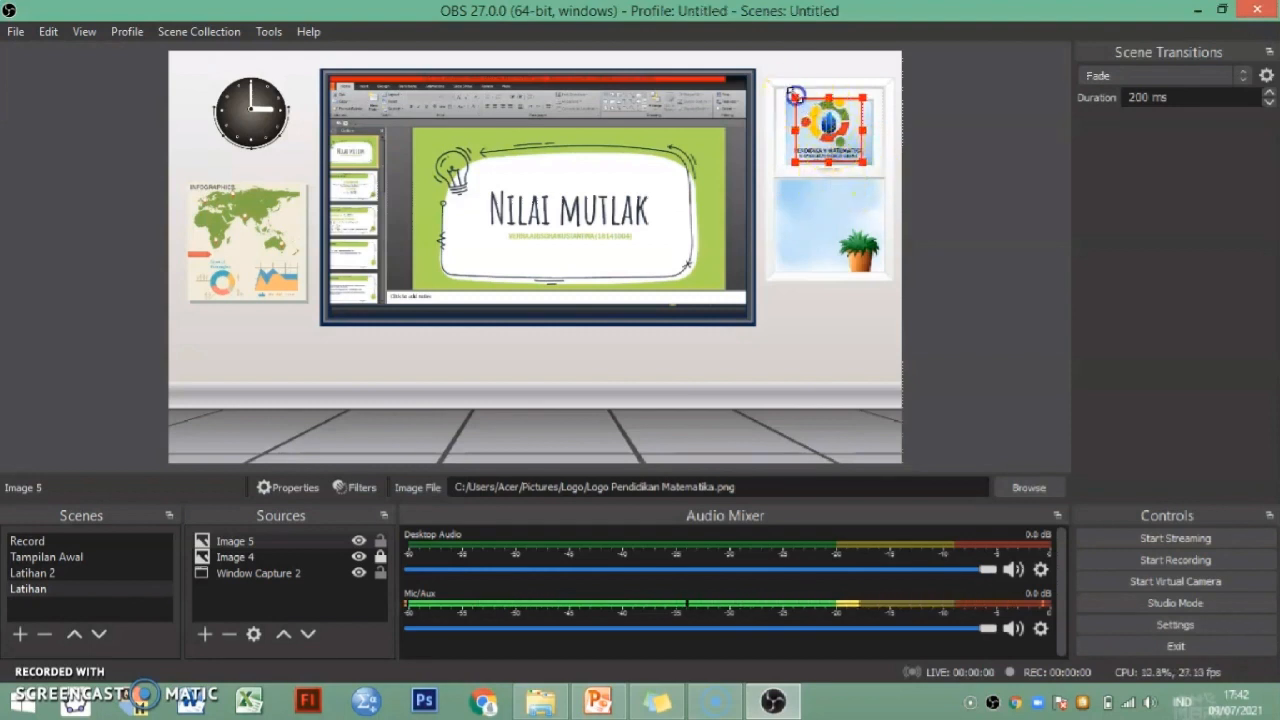
left_click_drag(791, 91, 803, 101)
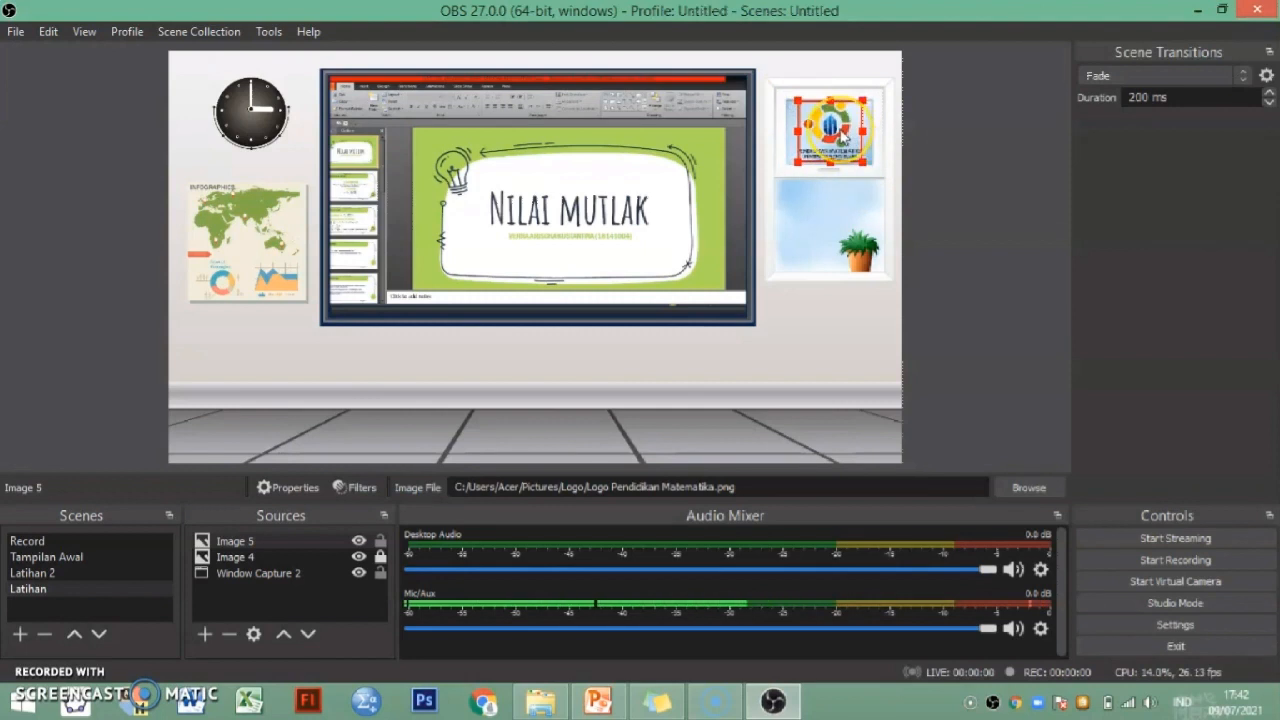
left_click(950, 187)
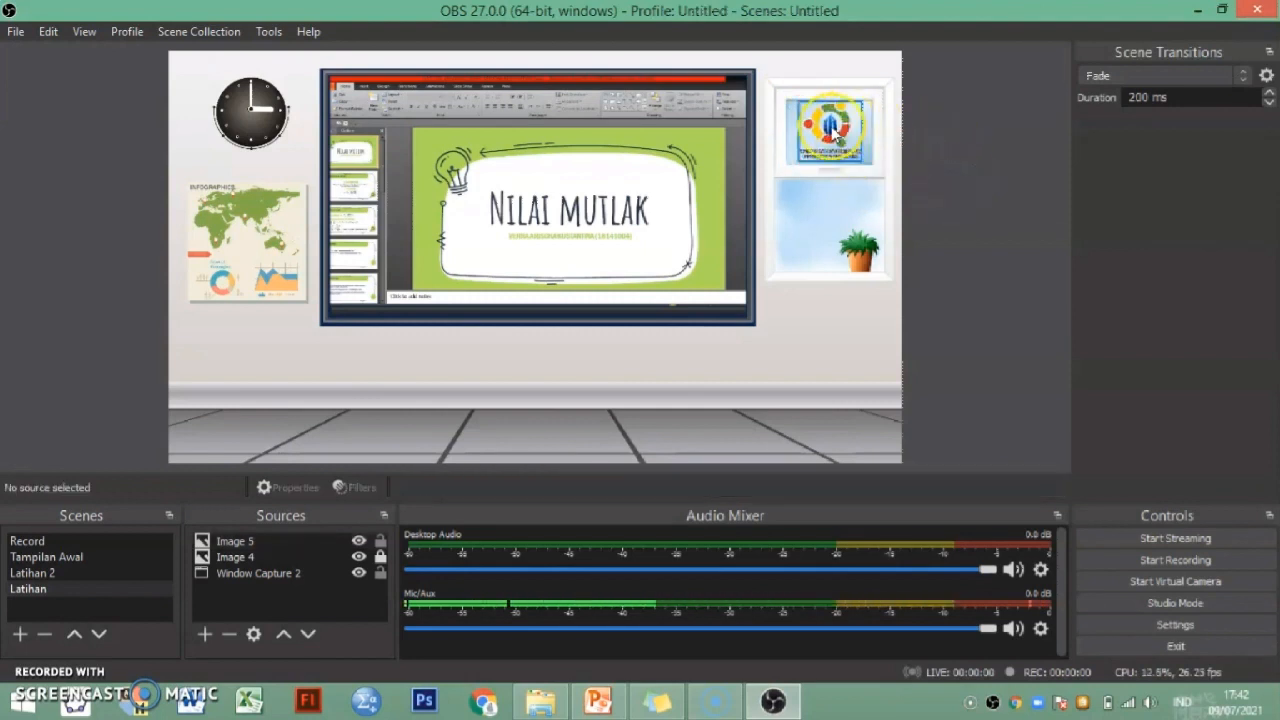
left_click(830, 129)
left_click(948, 164)
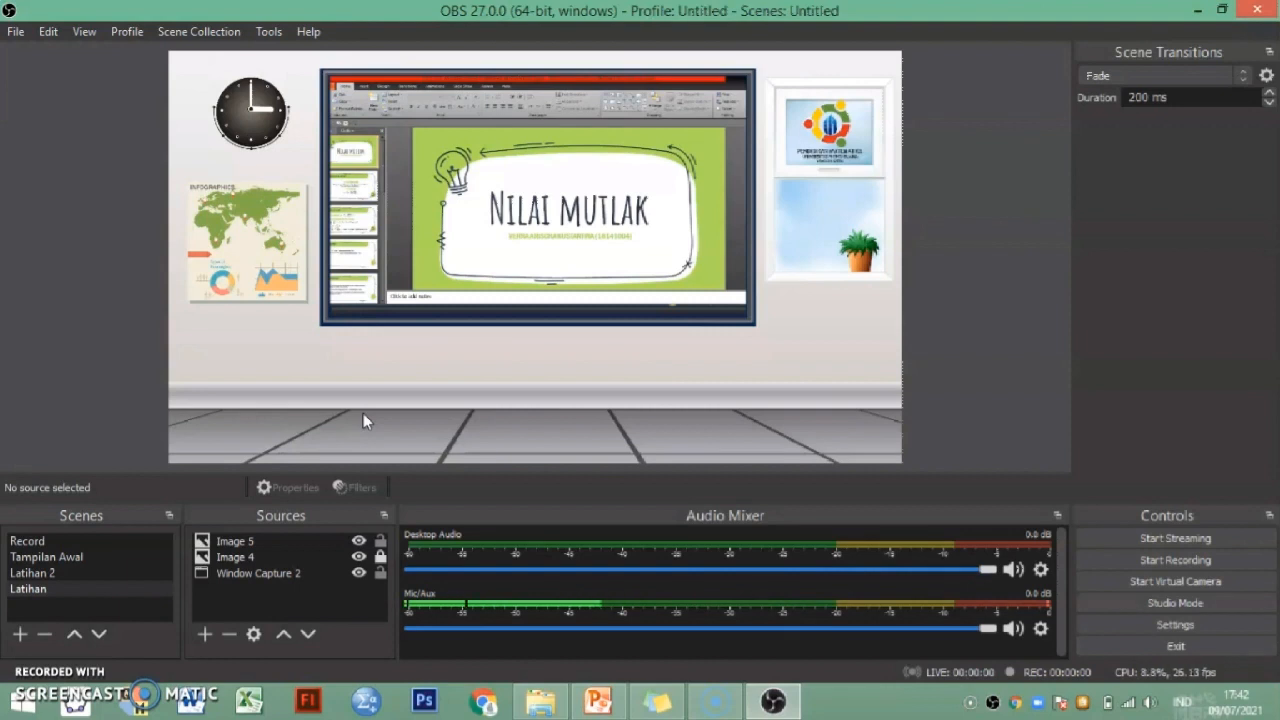
Lock the logo image and window capture sources so they cannot be moved in the preview.
left_click(380, 543)
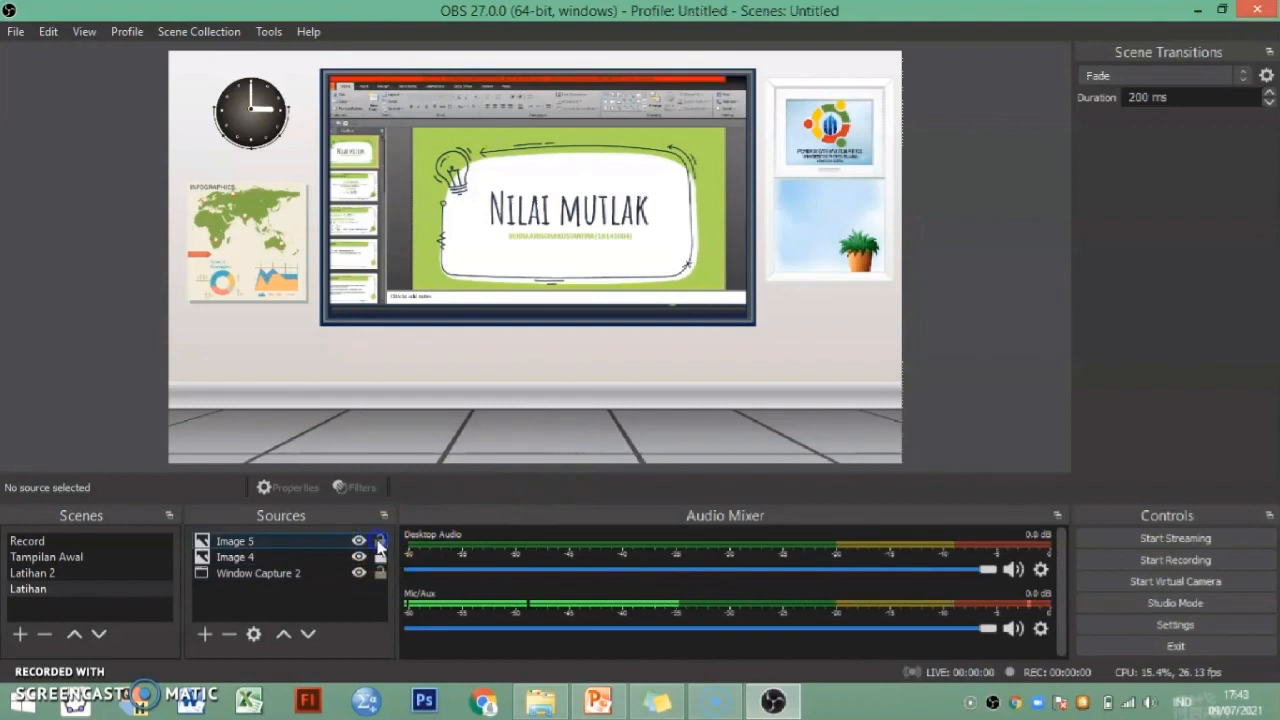
left_click(364, 592)
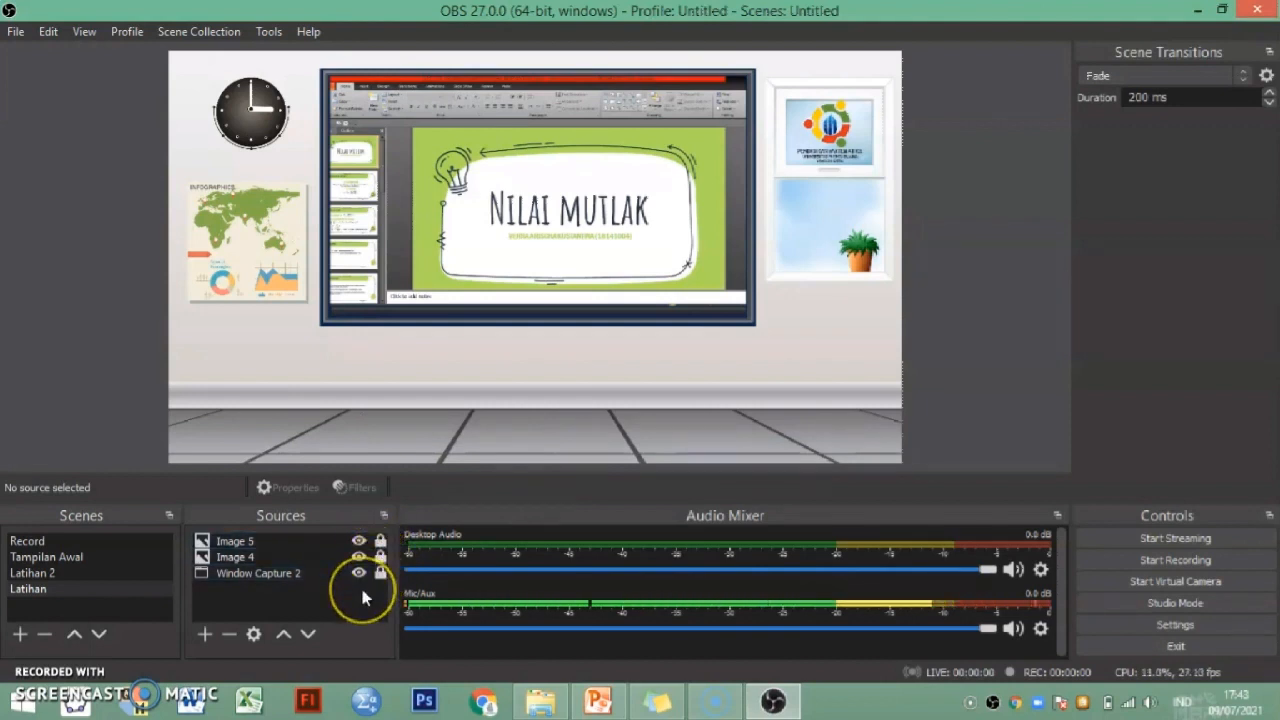
Add a new video capture device source for the HD WebCam and enable deactivation when not showing.
left_click(205, 636)
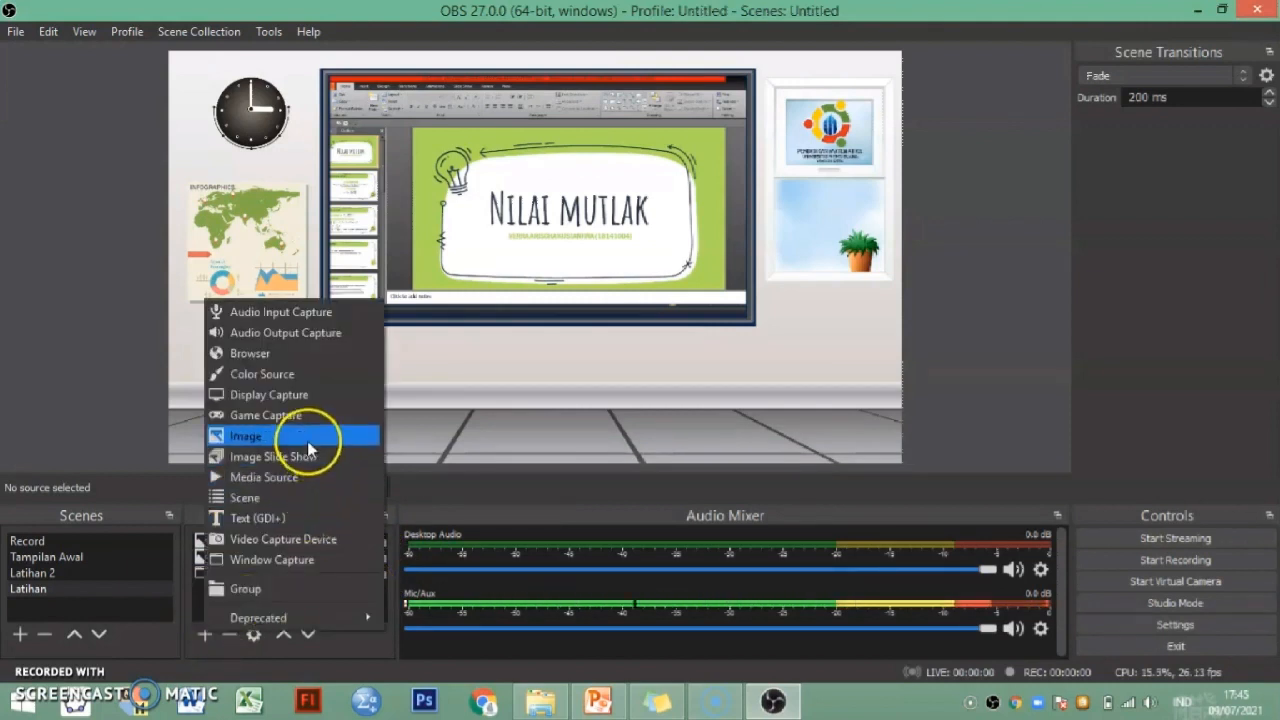
left_click(299, 535)
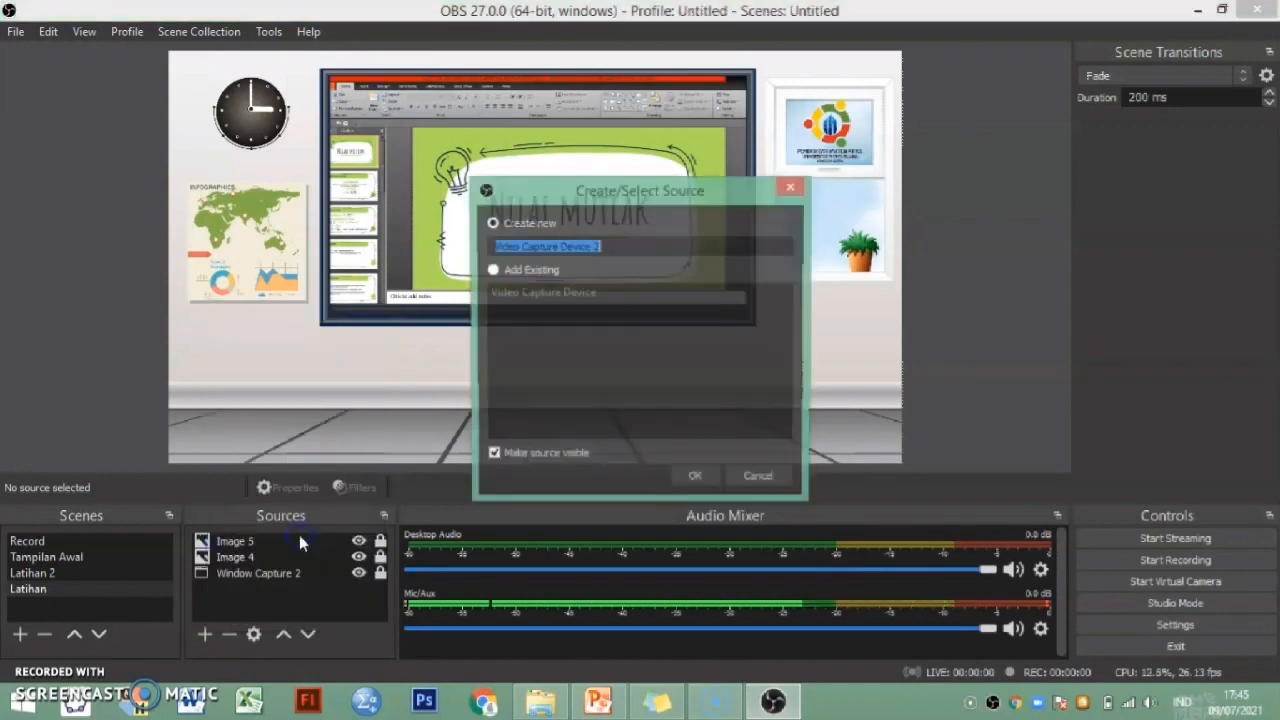
left_click(703, 480)
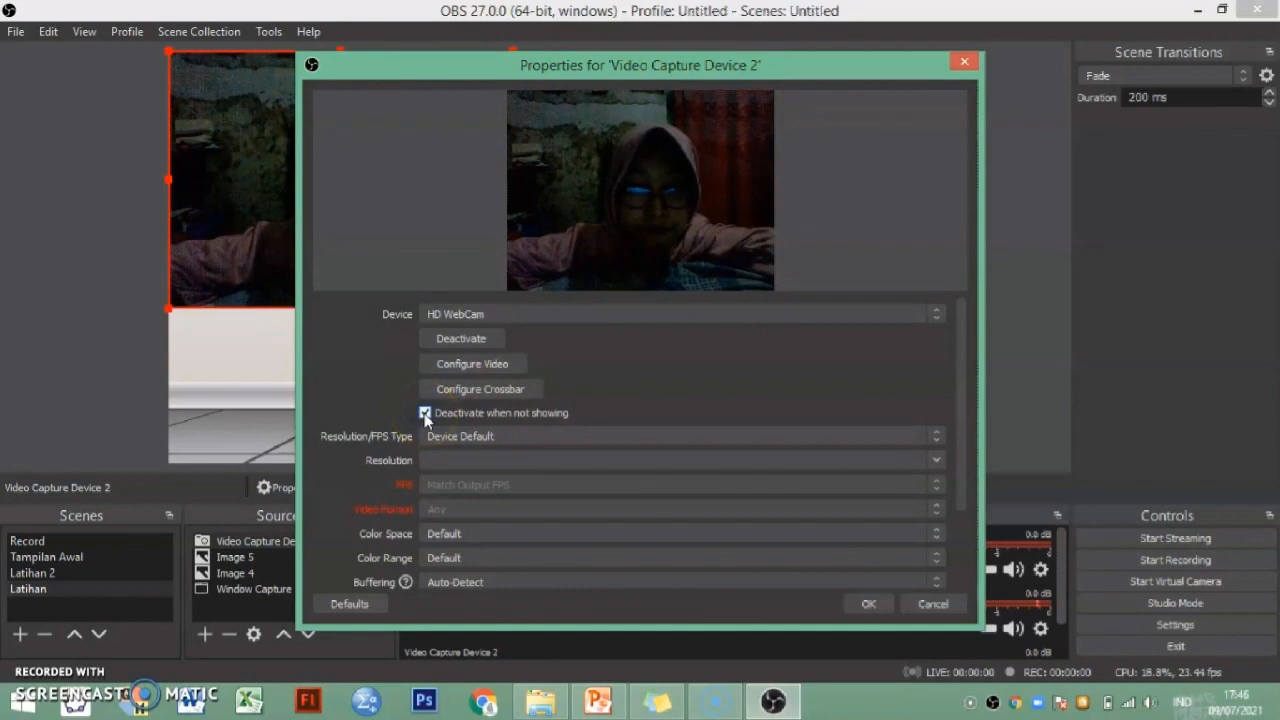
Set the webcam's resolution type to Custom at 1280x720 and accept the capture device properties.
left_click(609, 434)
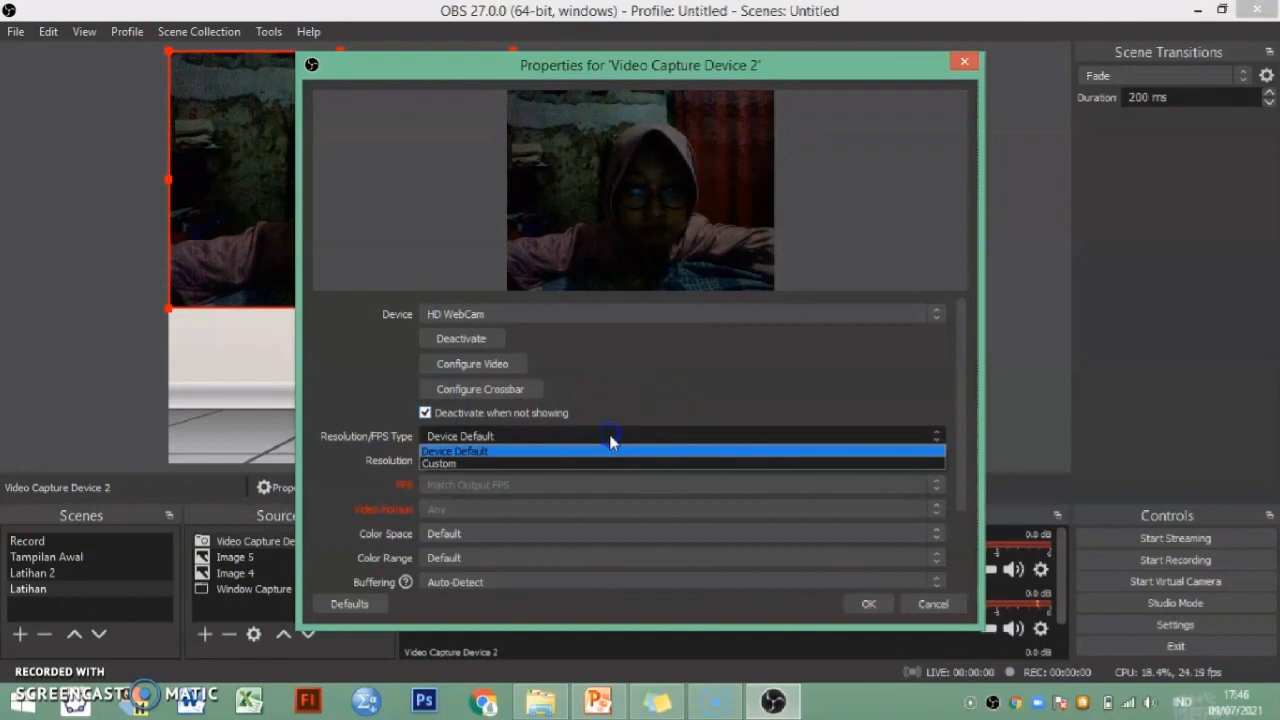
left_click(557, 466)
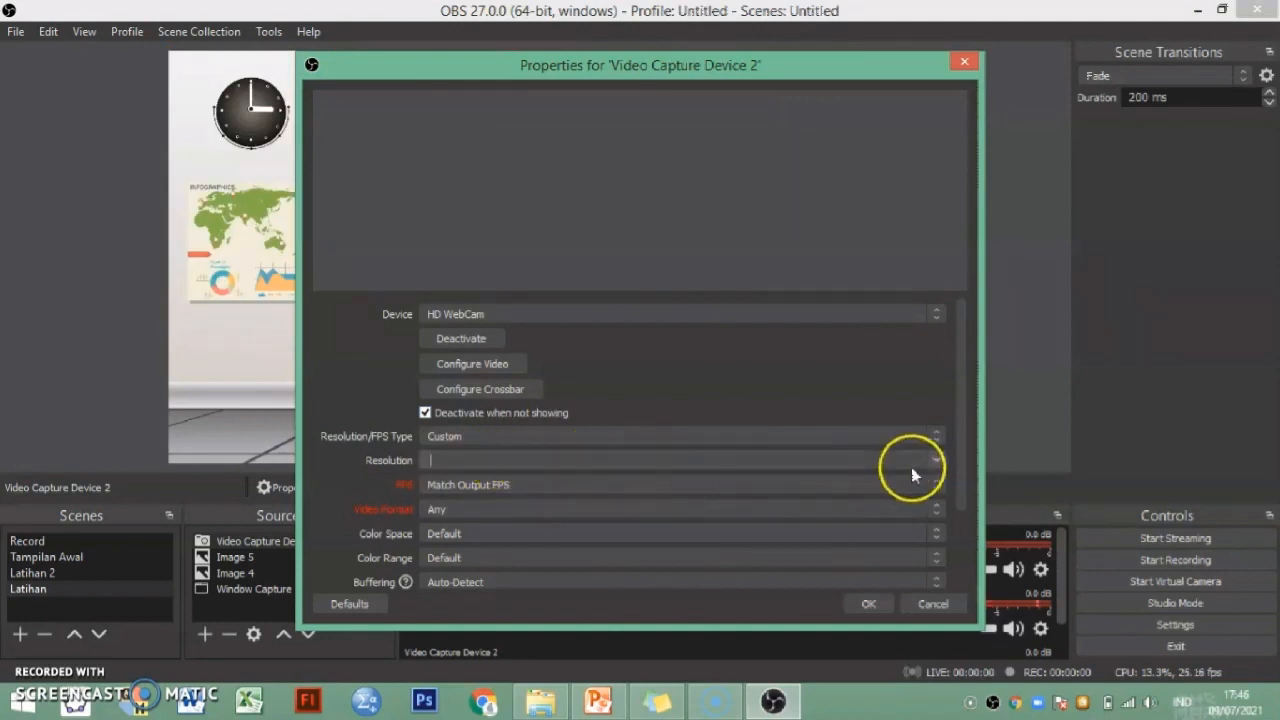
left_click(938, 462)
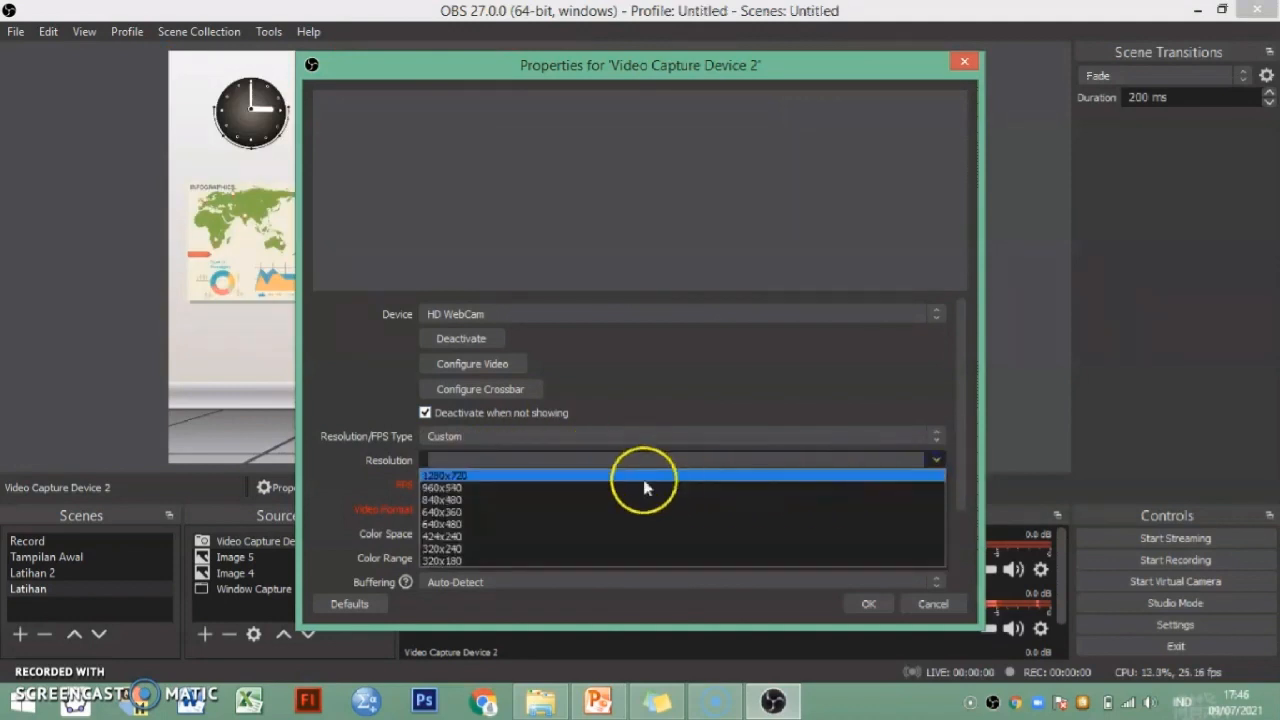
left_click(556, 476)
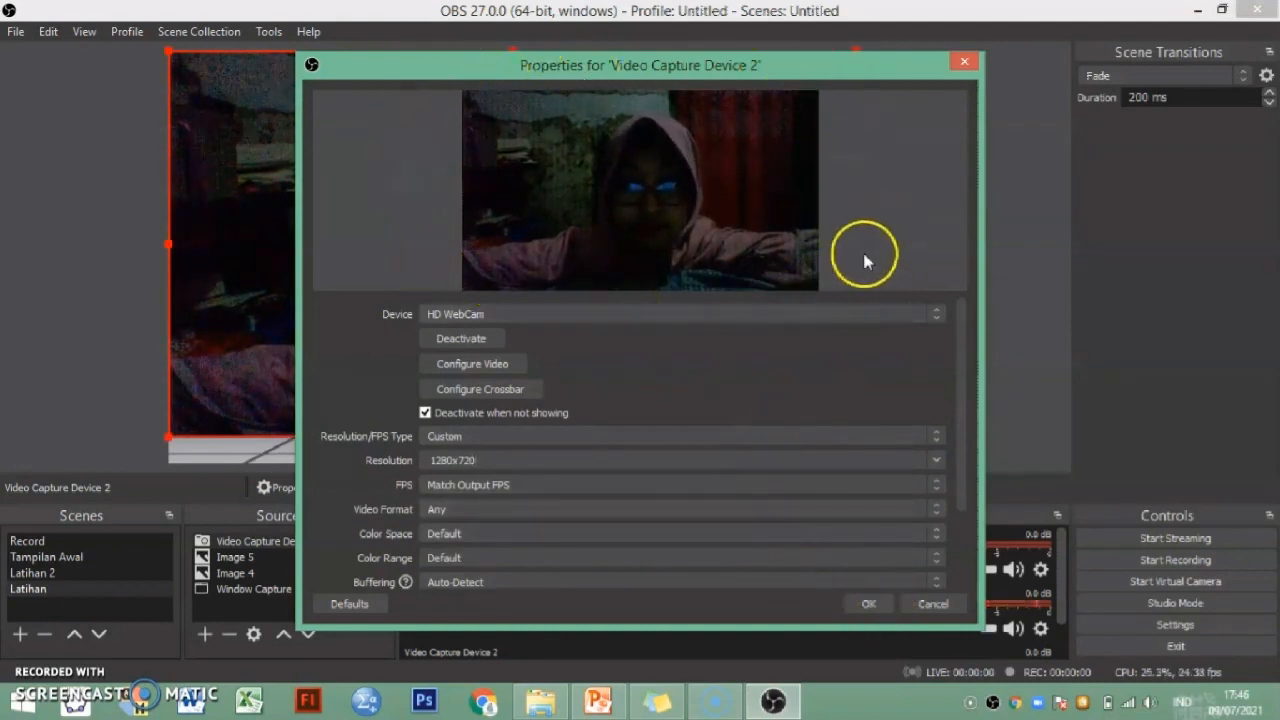
left_click(867, 605)
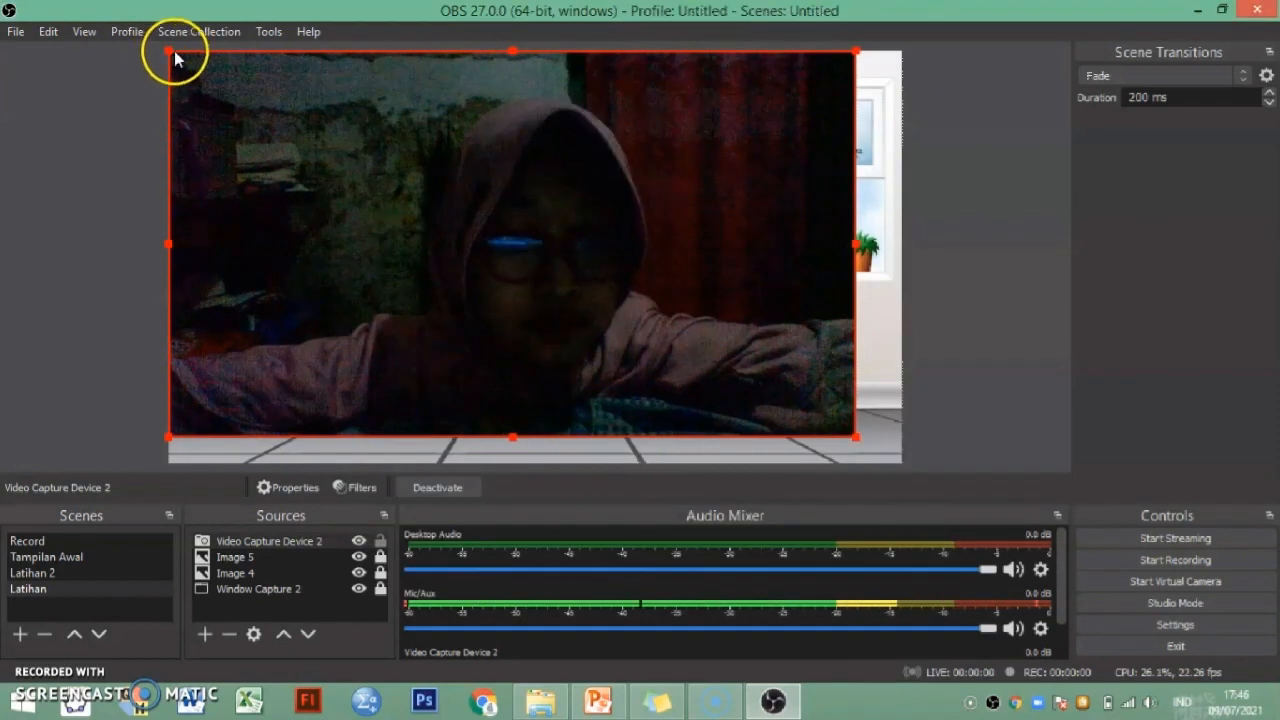
Shrink the webcam image and place it in the lower-right corner of the classroom scene, below the picture window.
left_click_drag(167, 49, 657, 340)
left_click_drag(749, 366, 782, 378)
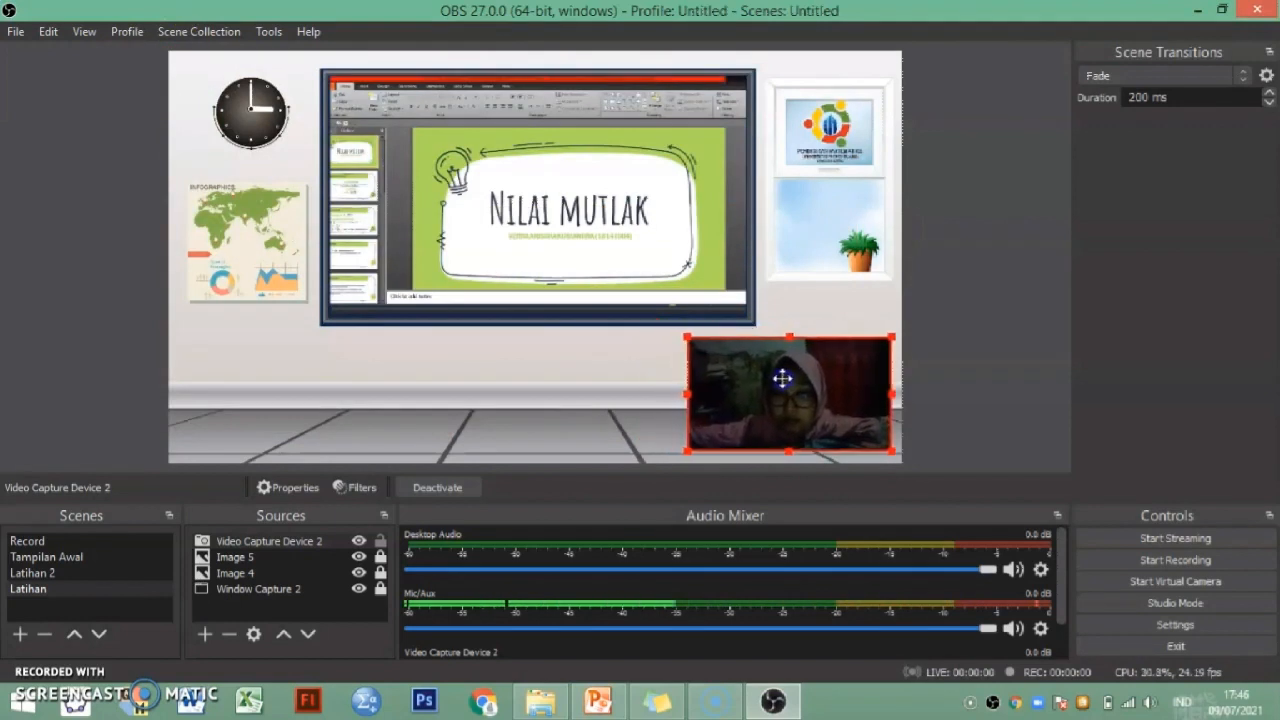
left_click(1000, 331)
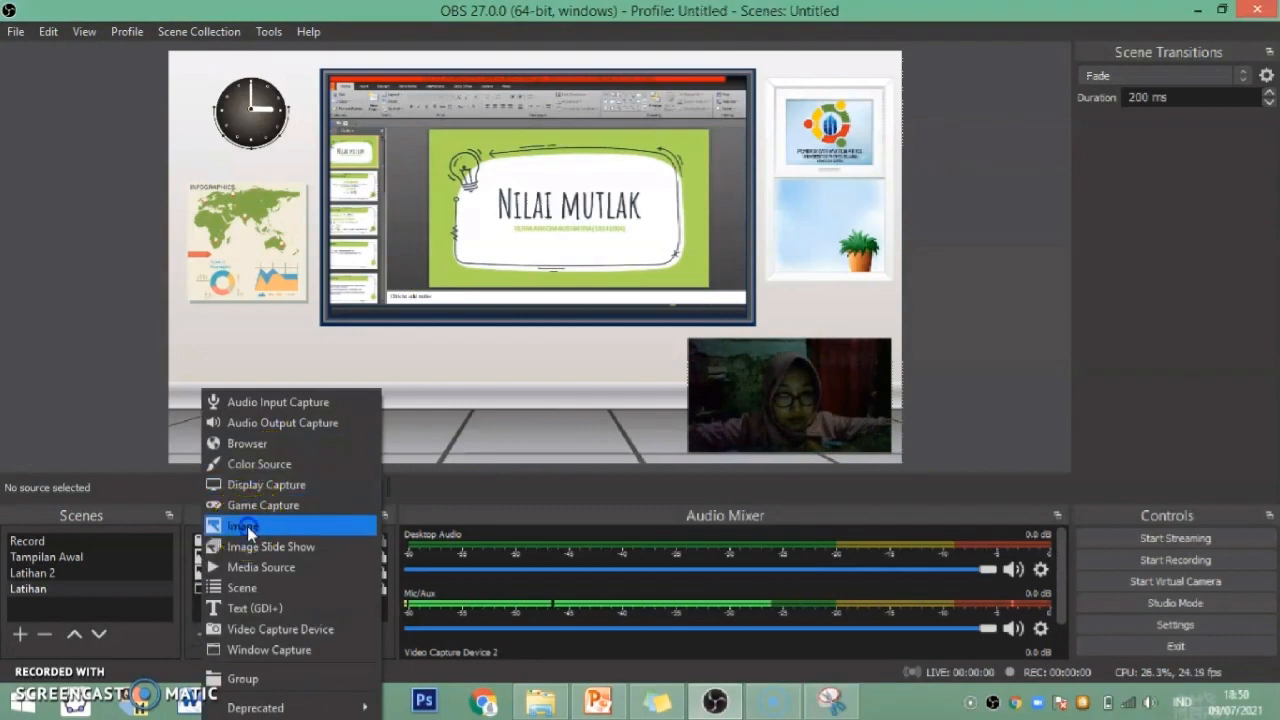
Add a new image source with Name.png from the Pictures library and accept its properties.
left_click(247, 526)
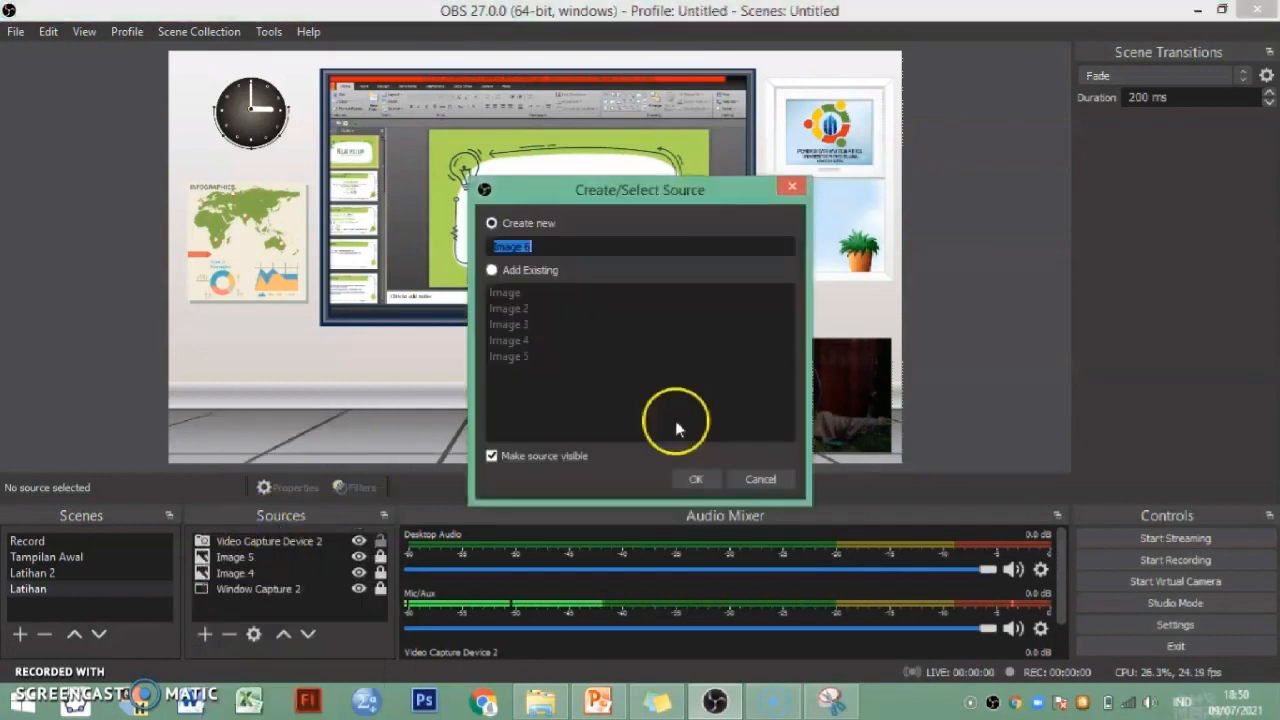
left_click(701, 480)
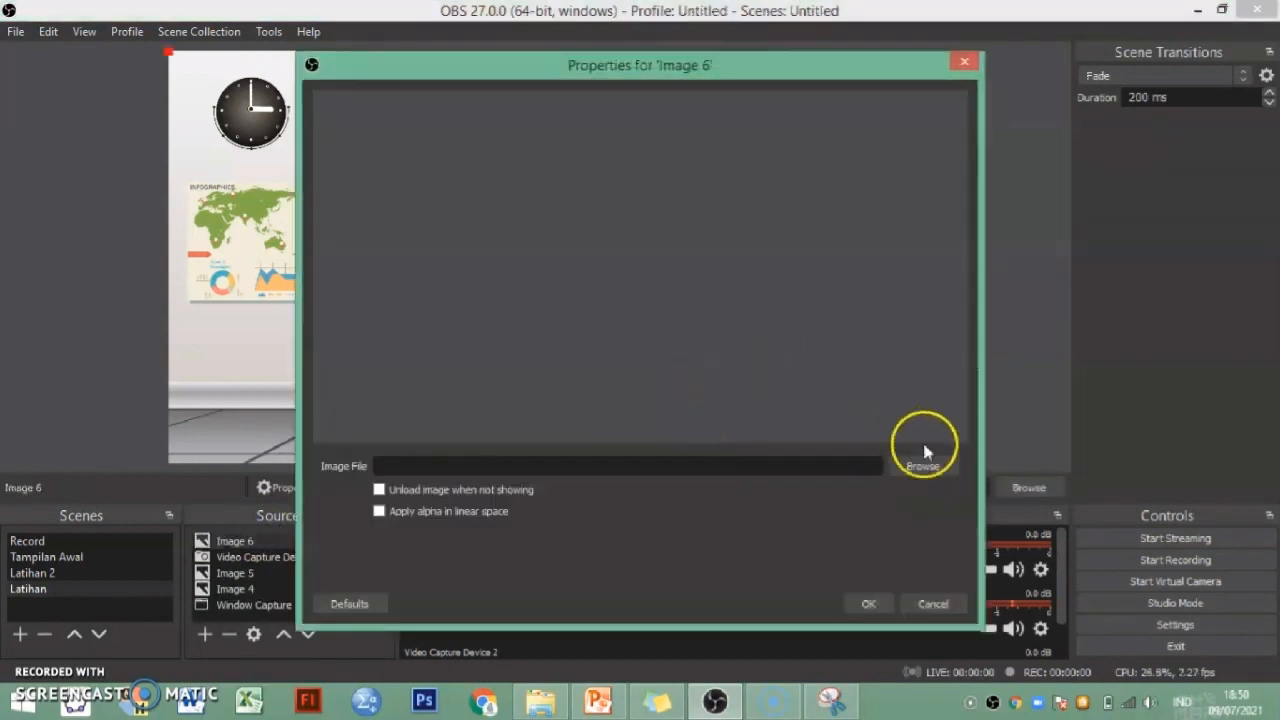
left_click(925, 469)
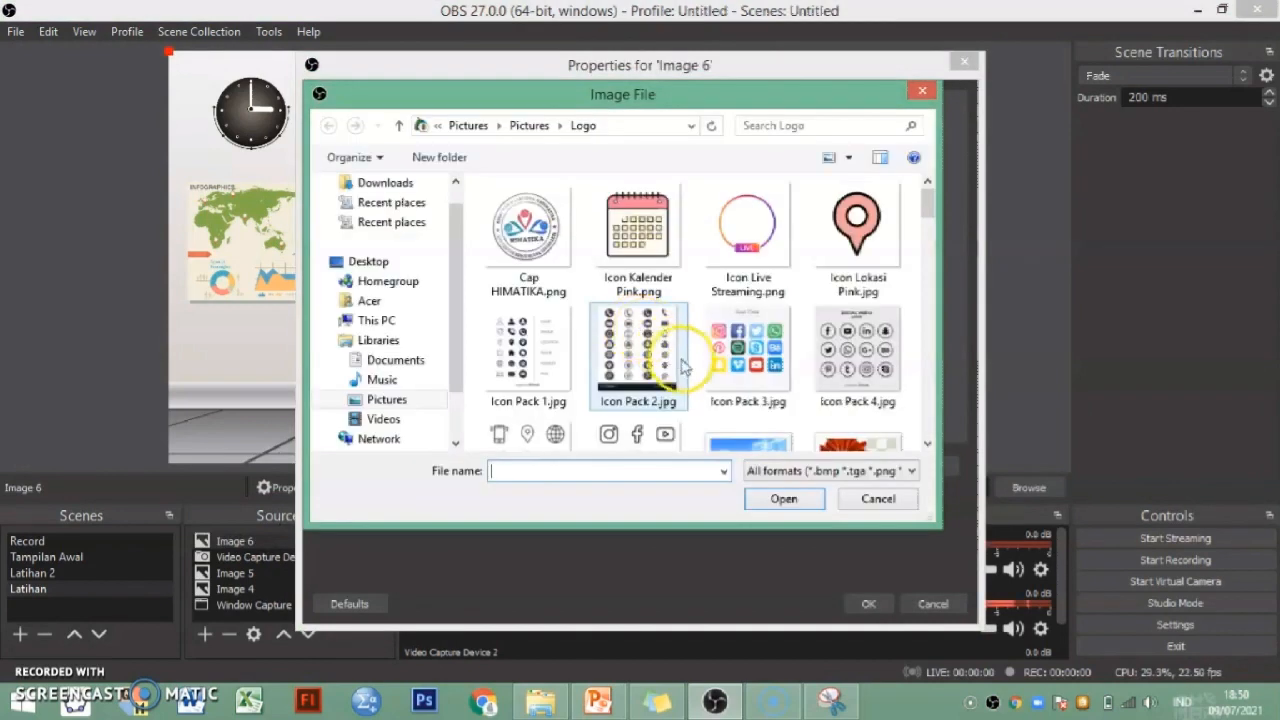
left_click(408, 403)
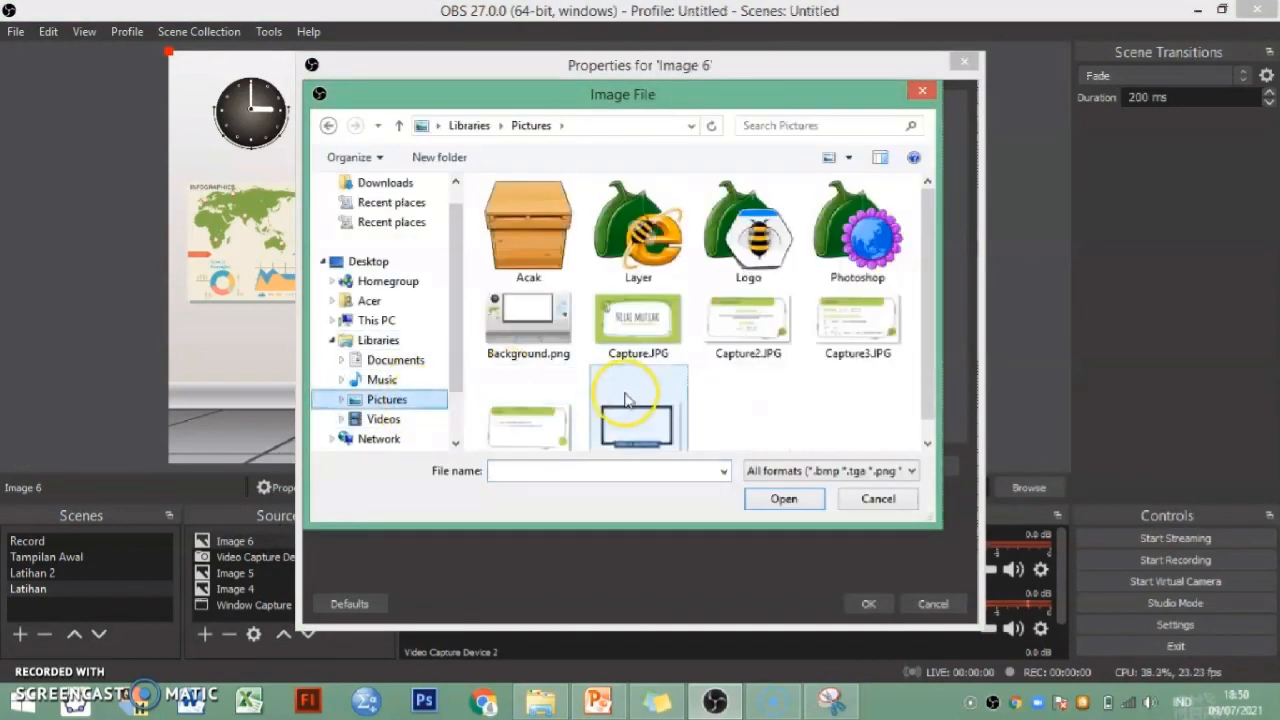
left_click(659, 420)
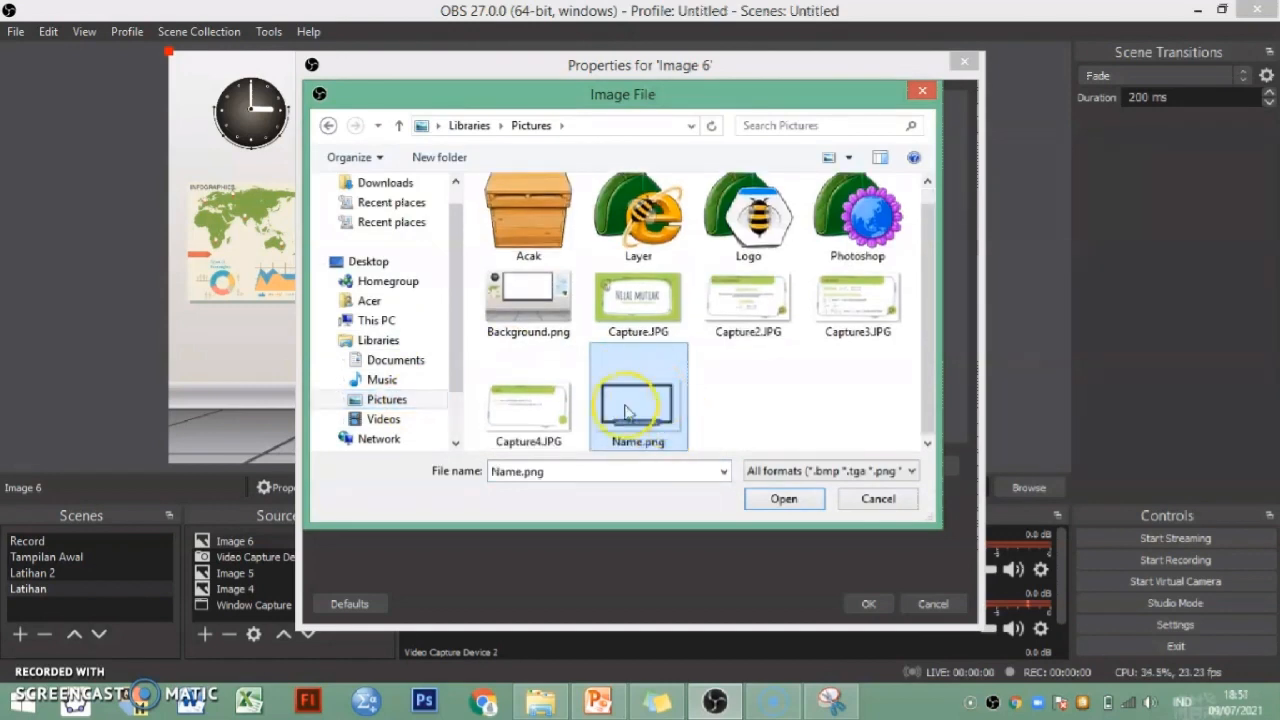
left_click(779, 500)
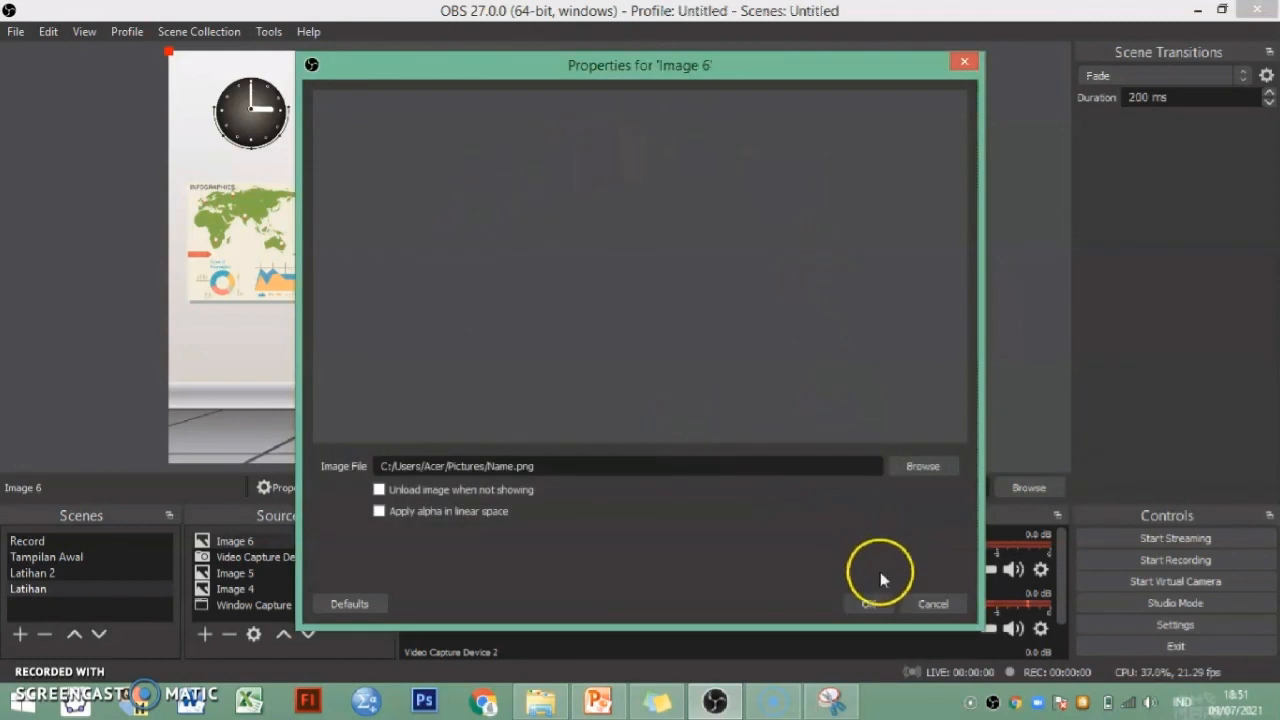
left_click(869, 603)
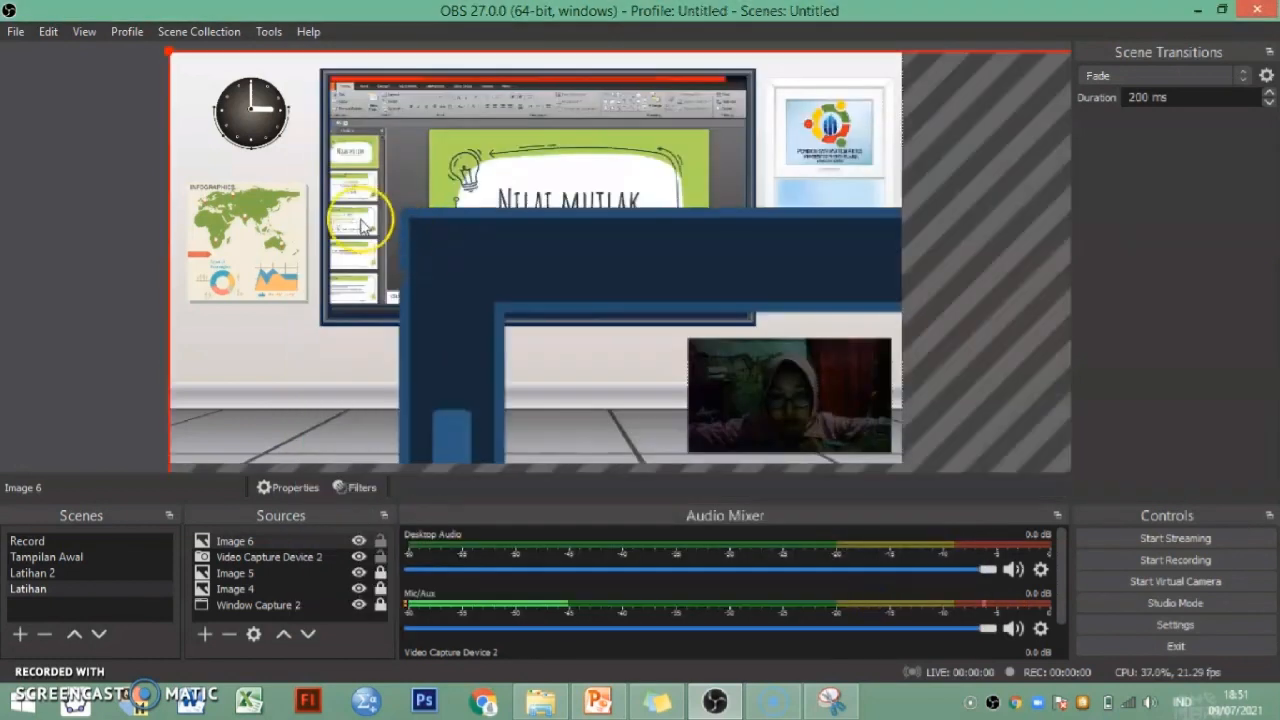
Shrink the name frame image and place it around the webcam picture in the classroom's lower-right corner.
left_click(501, 262)
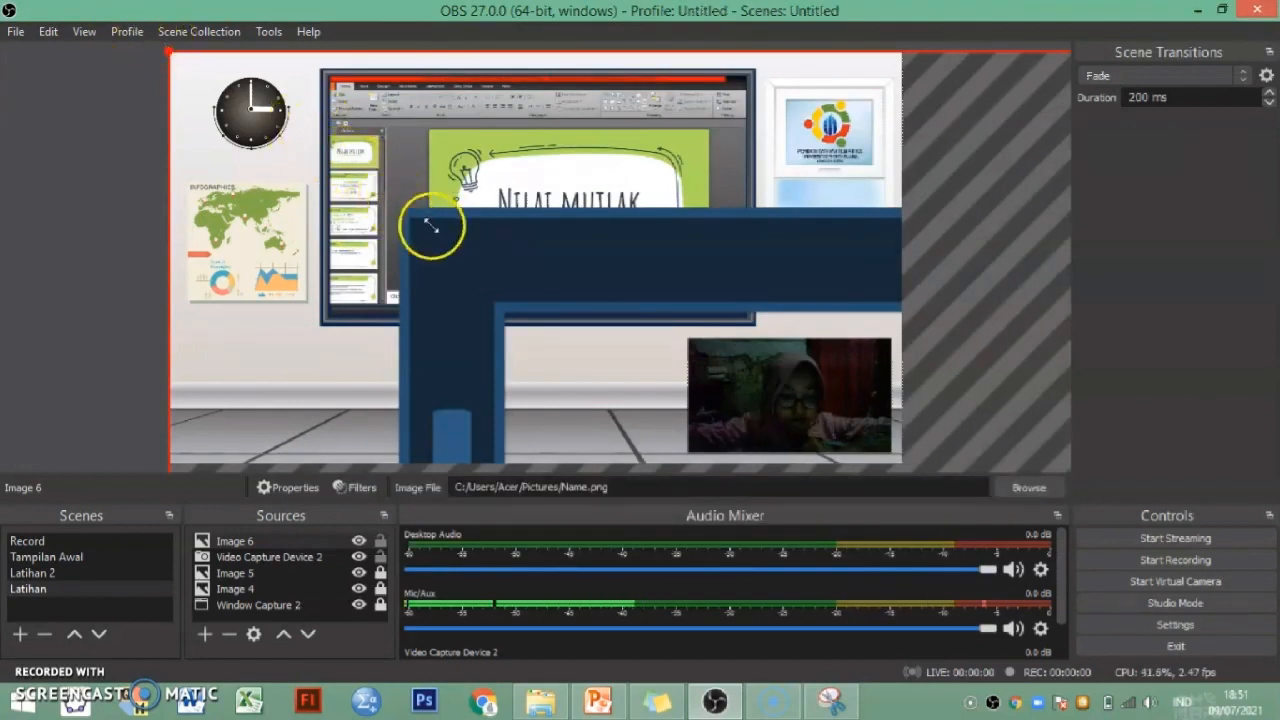
left_click_drag(171, 52, 440, 198)
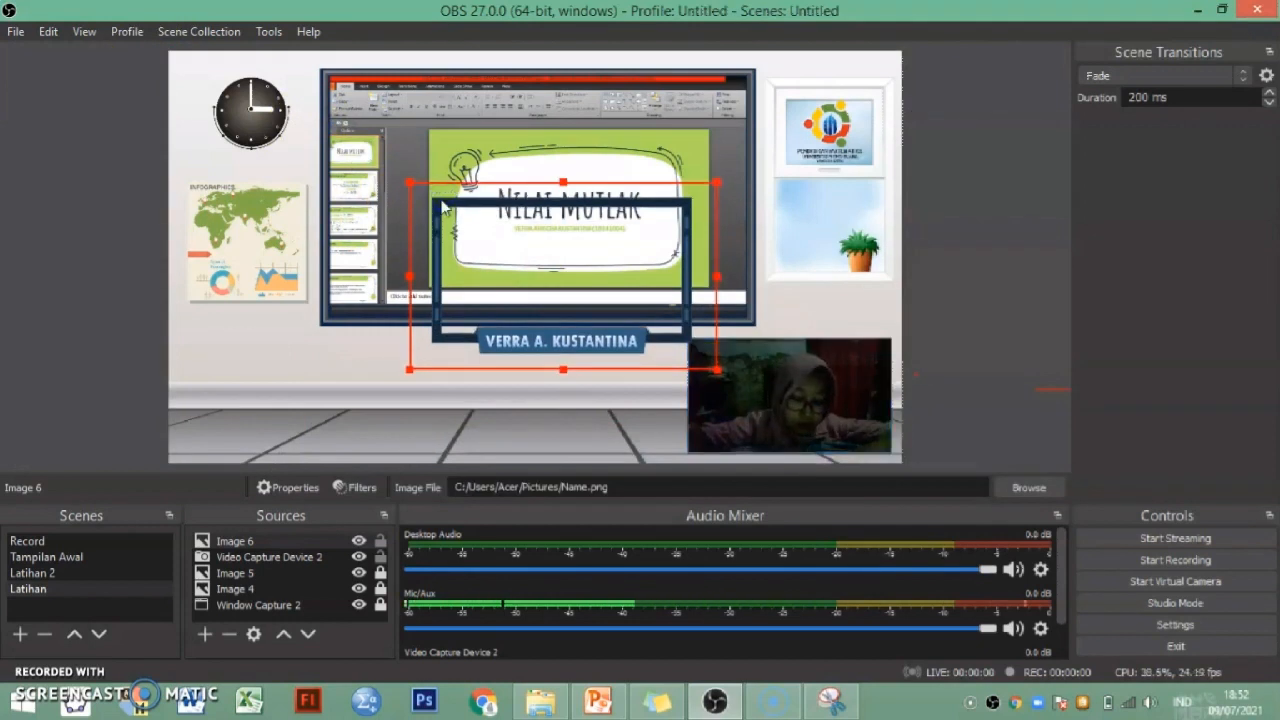
left_click_drag(539, 340, 745, 450)
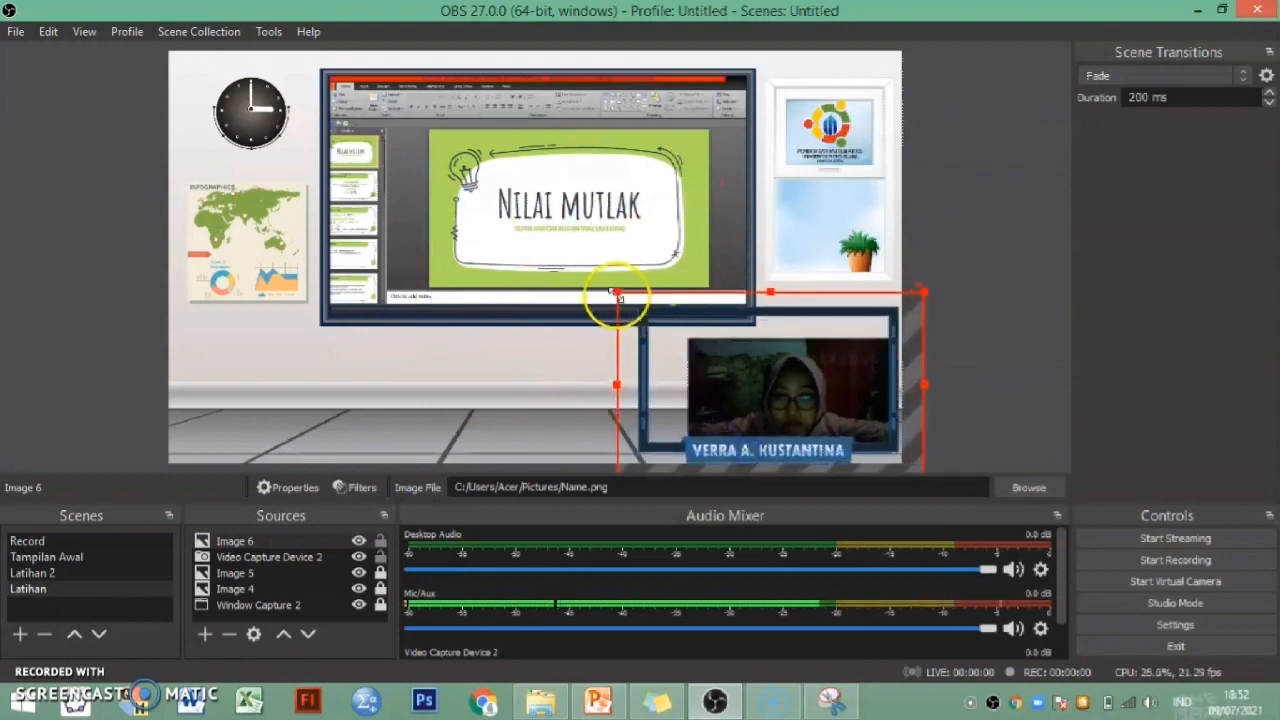
left_click_drag(617, 293, 663, 321)
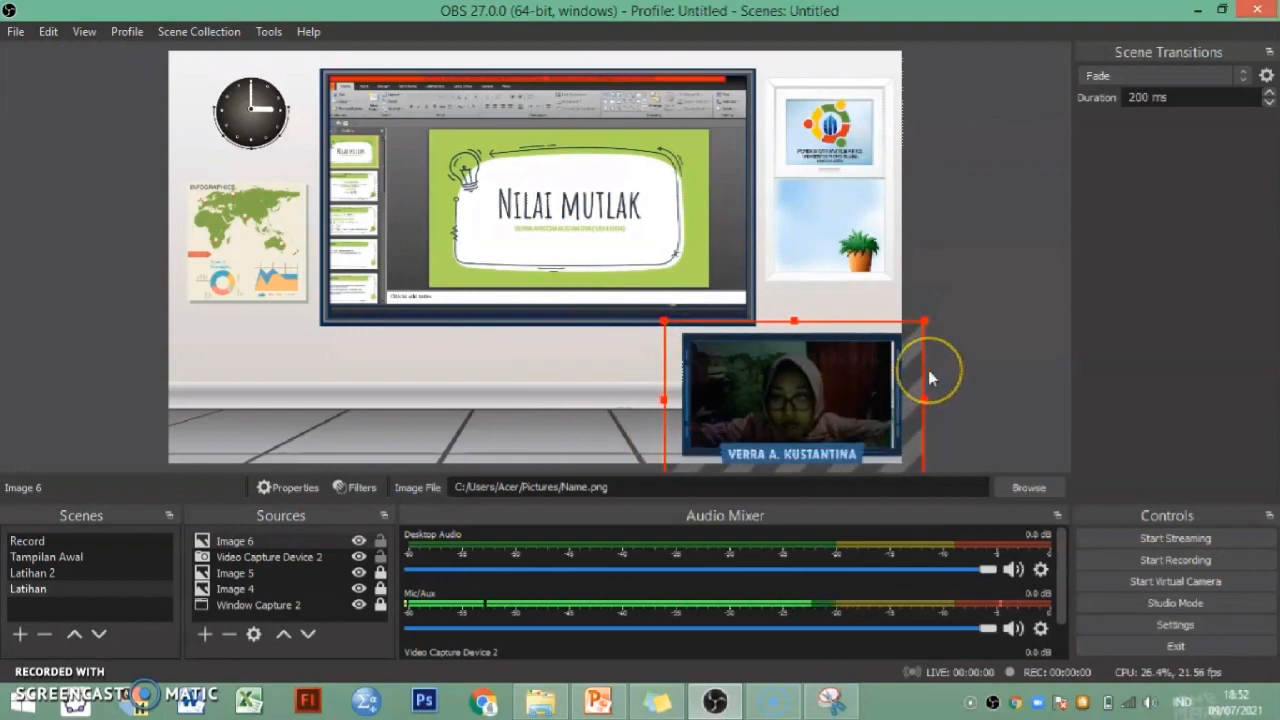
Nudge the name frame up and sideways and shrink it slightly so it fits tightly around the webcam picture.
key("Left")
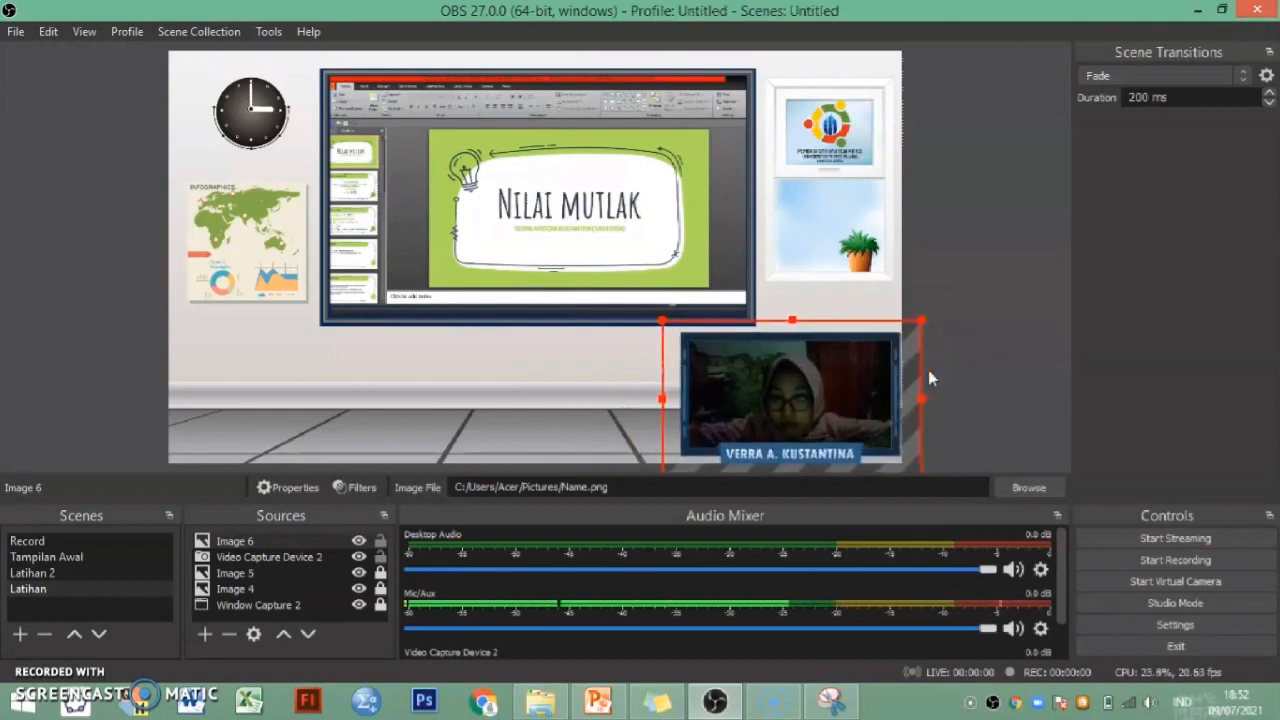
key("Up")
key("Up")
key("Left")
key("Left")
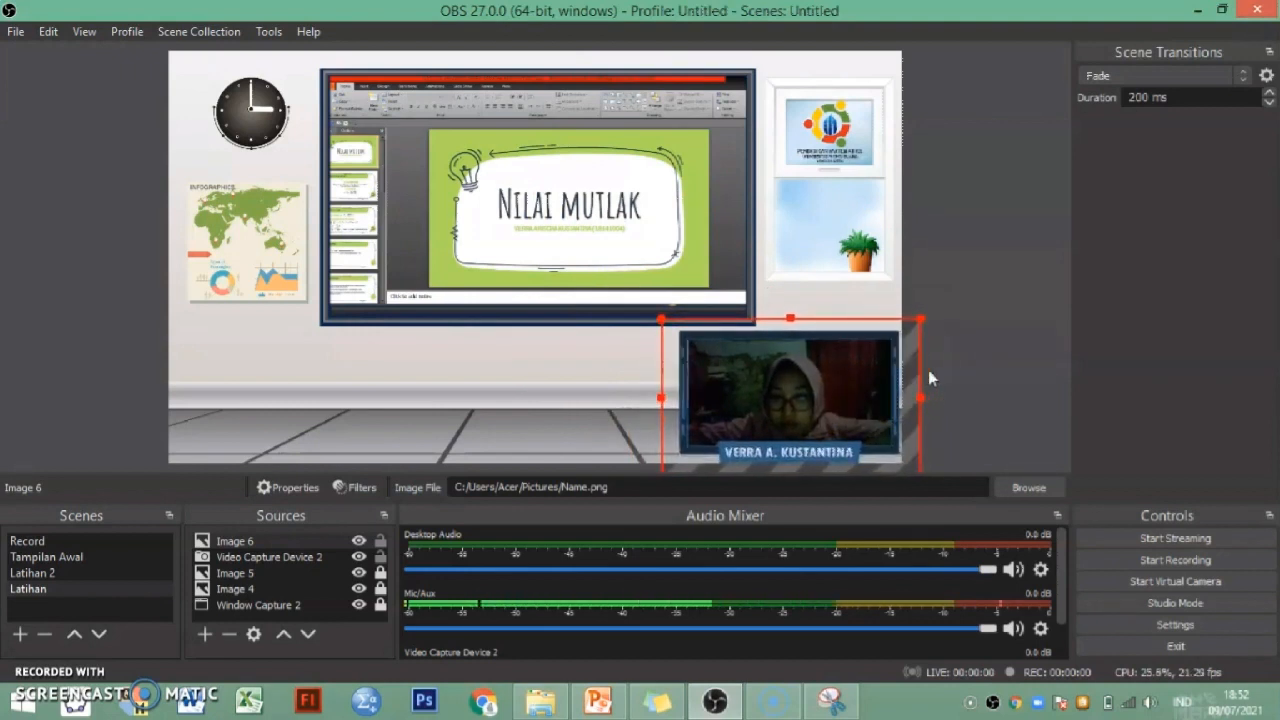
key("Up")
key("Up")
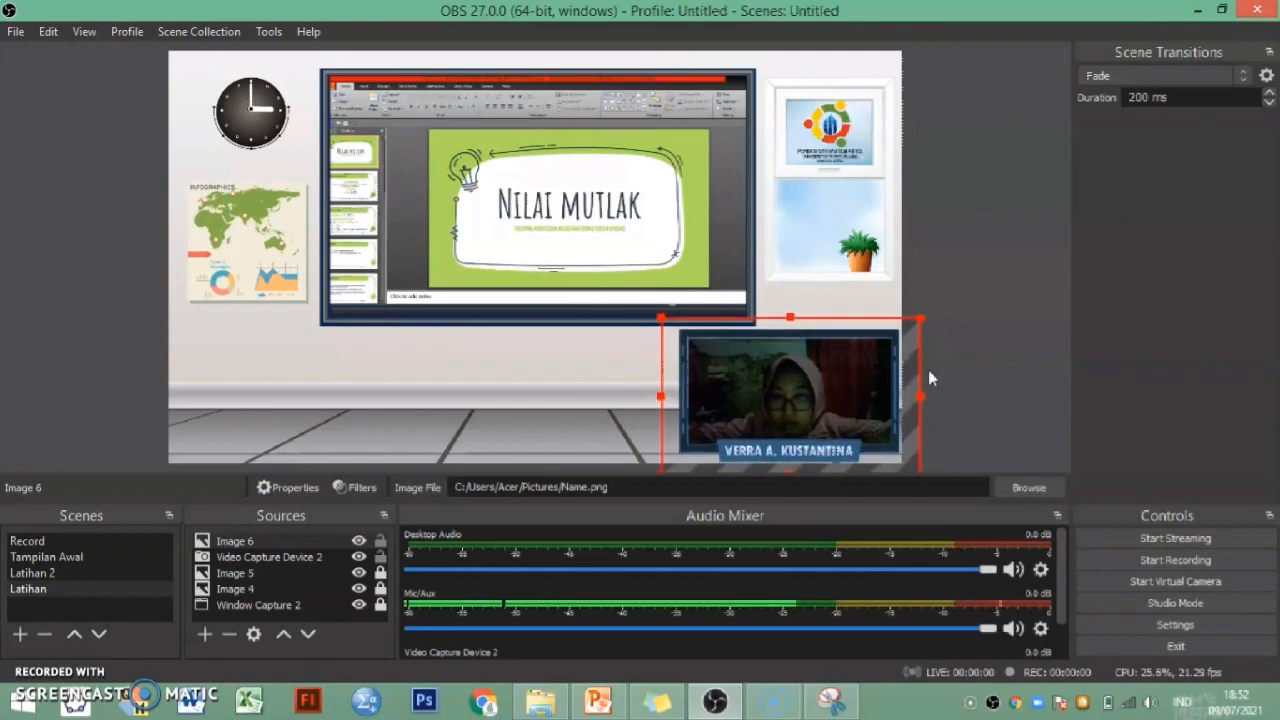
left_click_drag(920, 317, 911, 331)
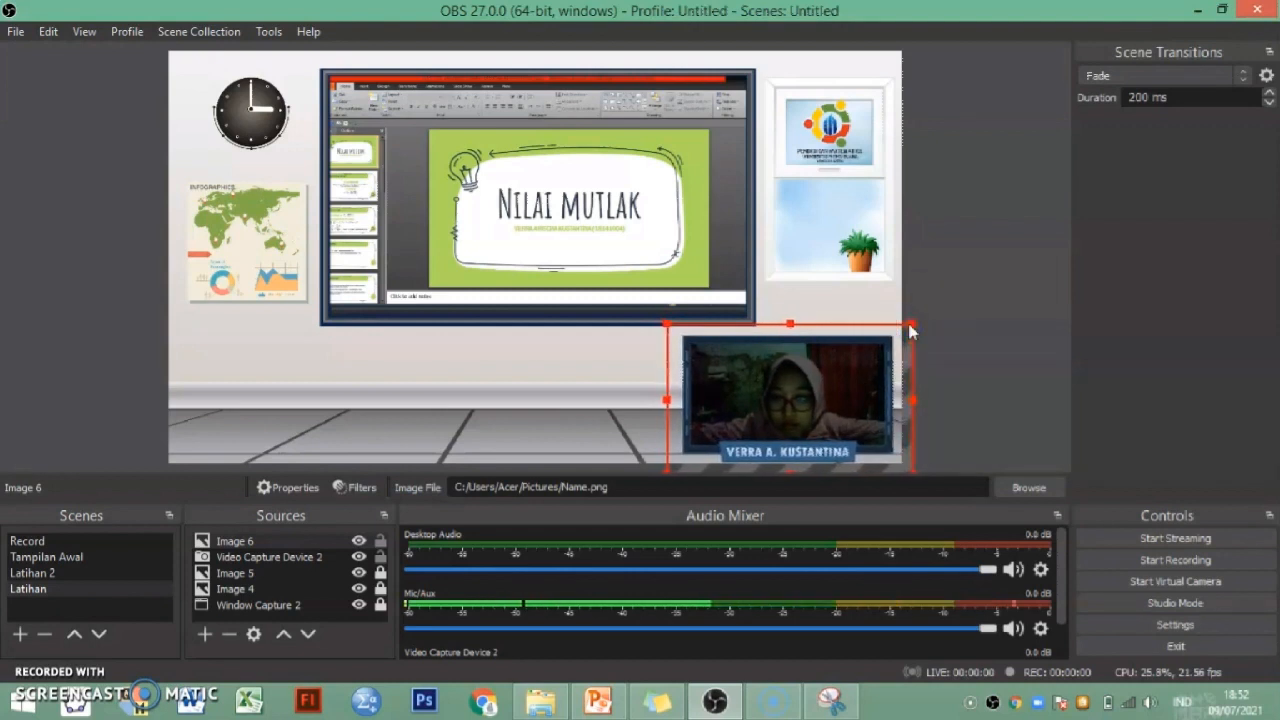
key("Right")
key("Up")
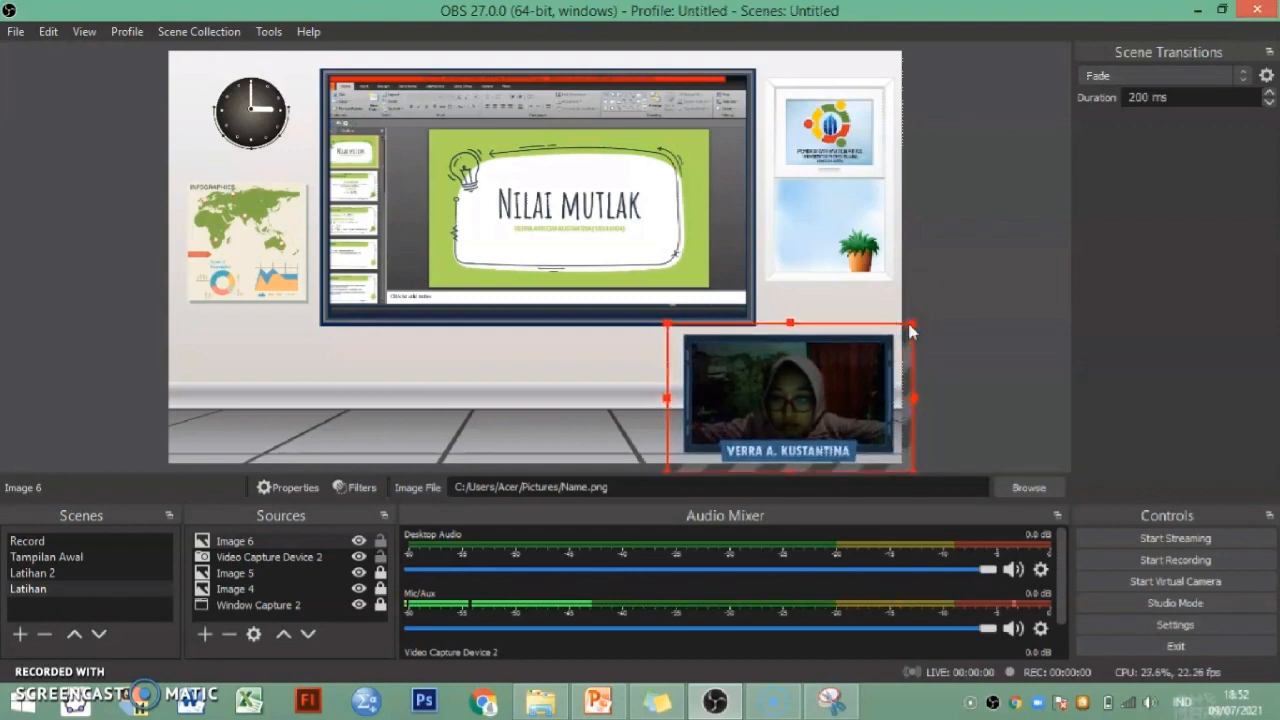
Lock the name frame image and webcam sources against movement in the preview, leaving no source selected.
left_click(793, 408)
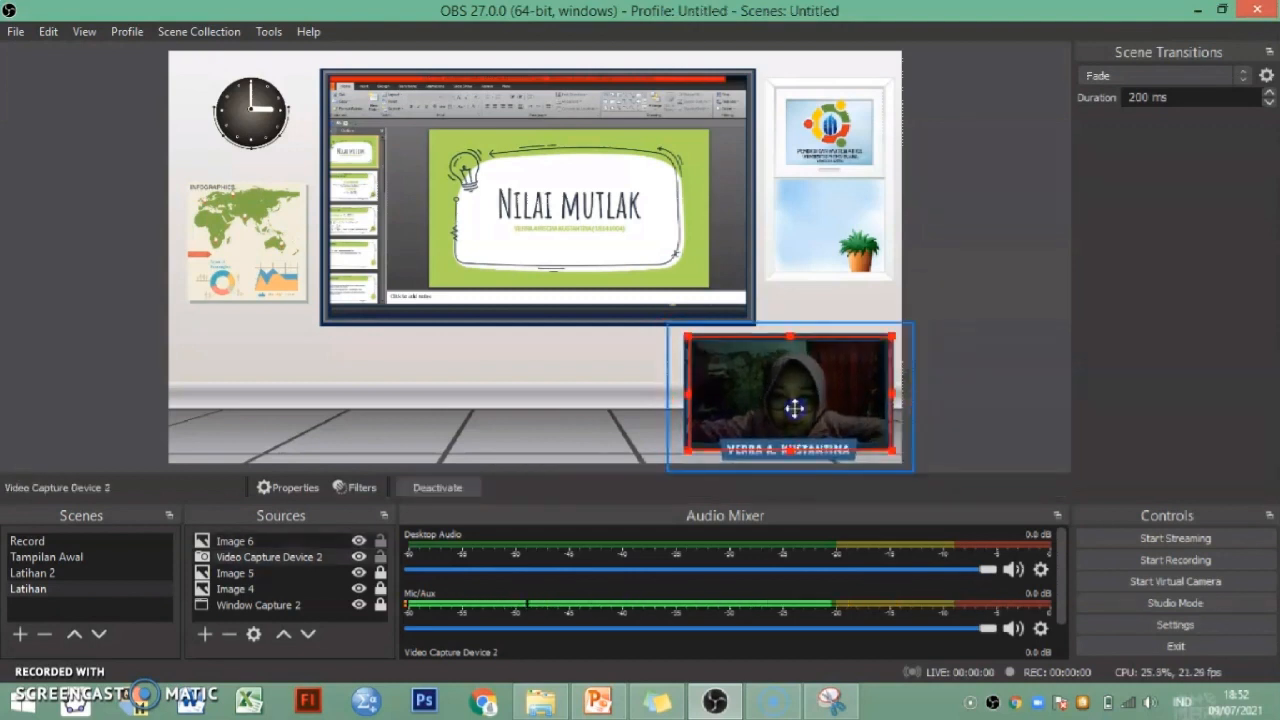
left_click(381, 541)
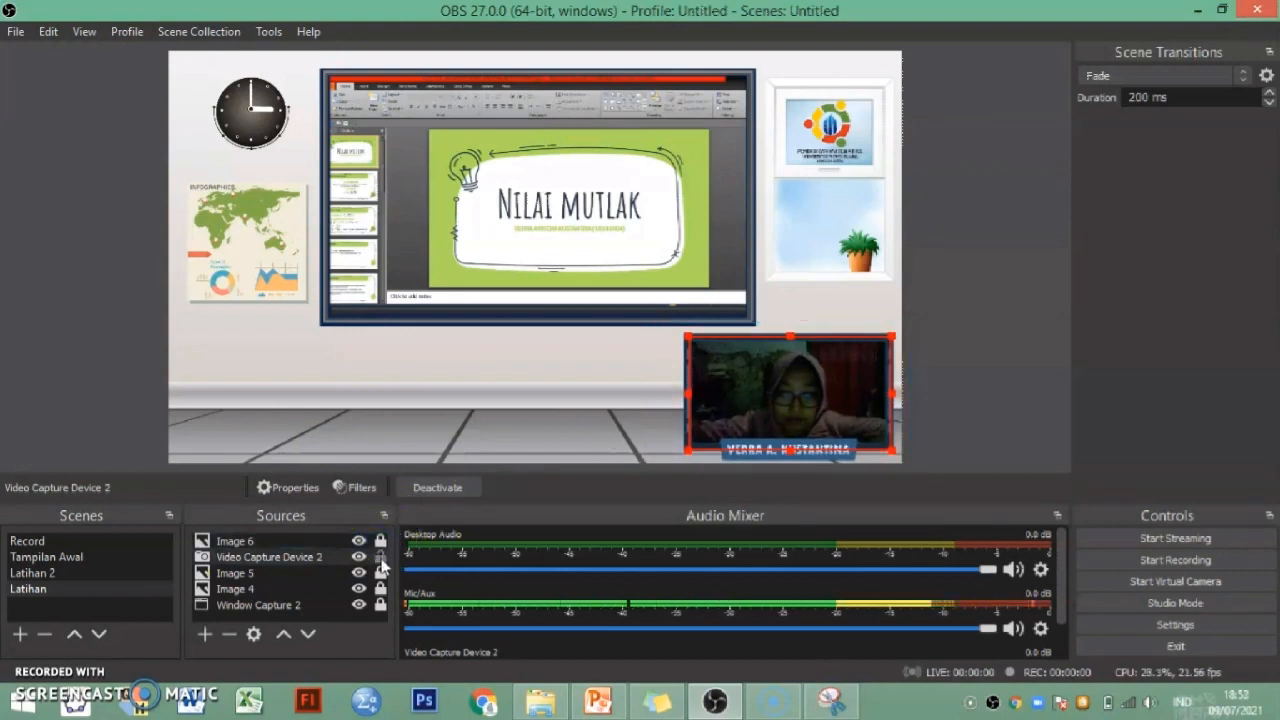
left_click(380, 558)
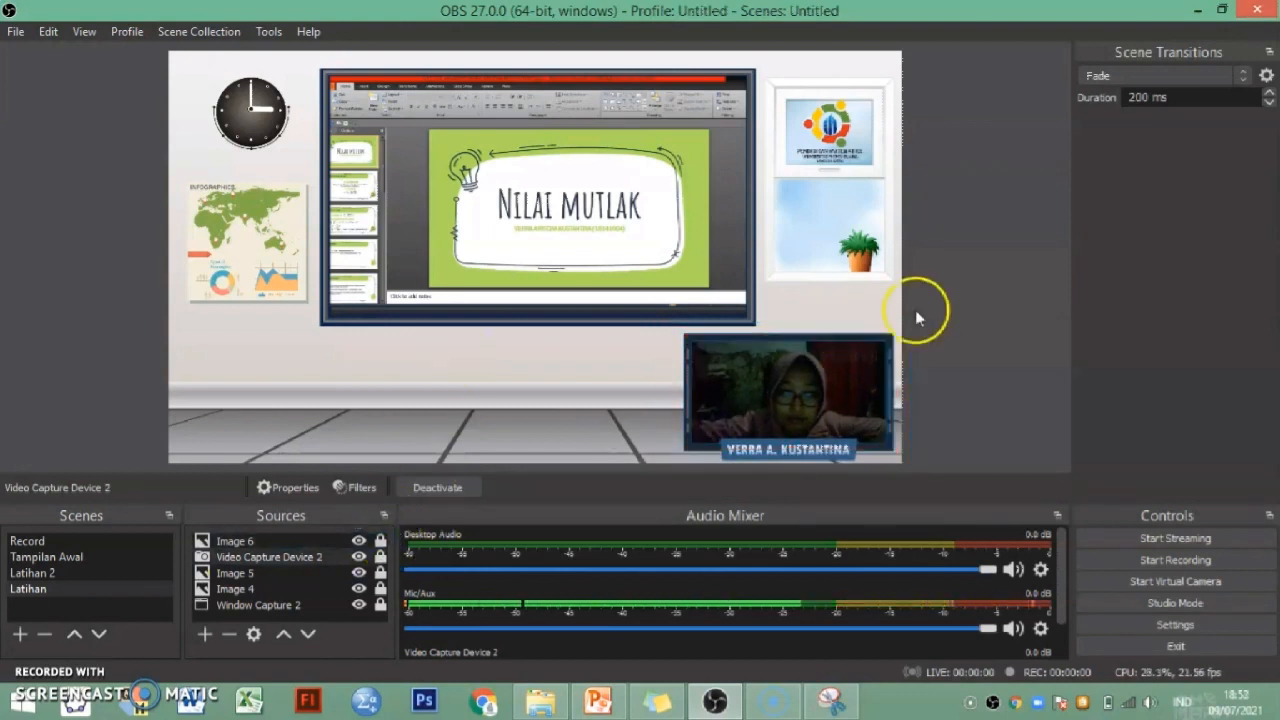
left_click(975, 297)
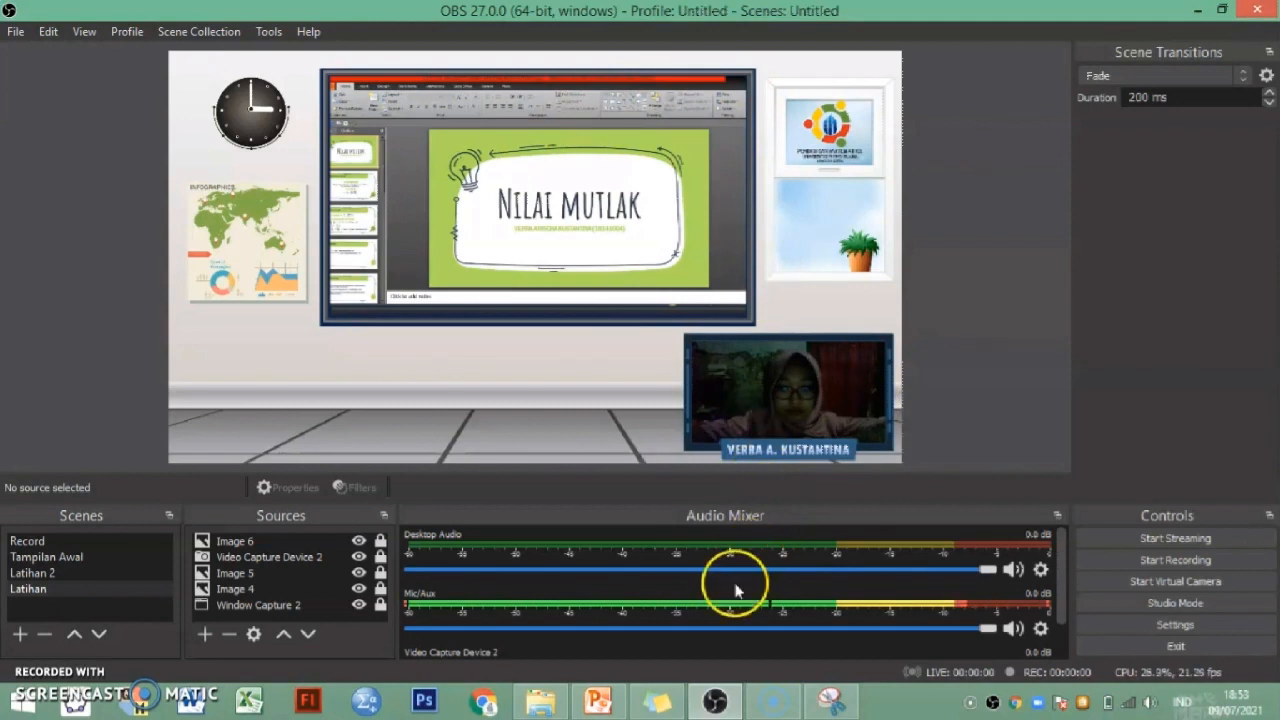
Switch to Google Chrome.
left_click(484, 705)
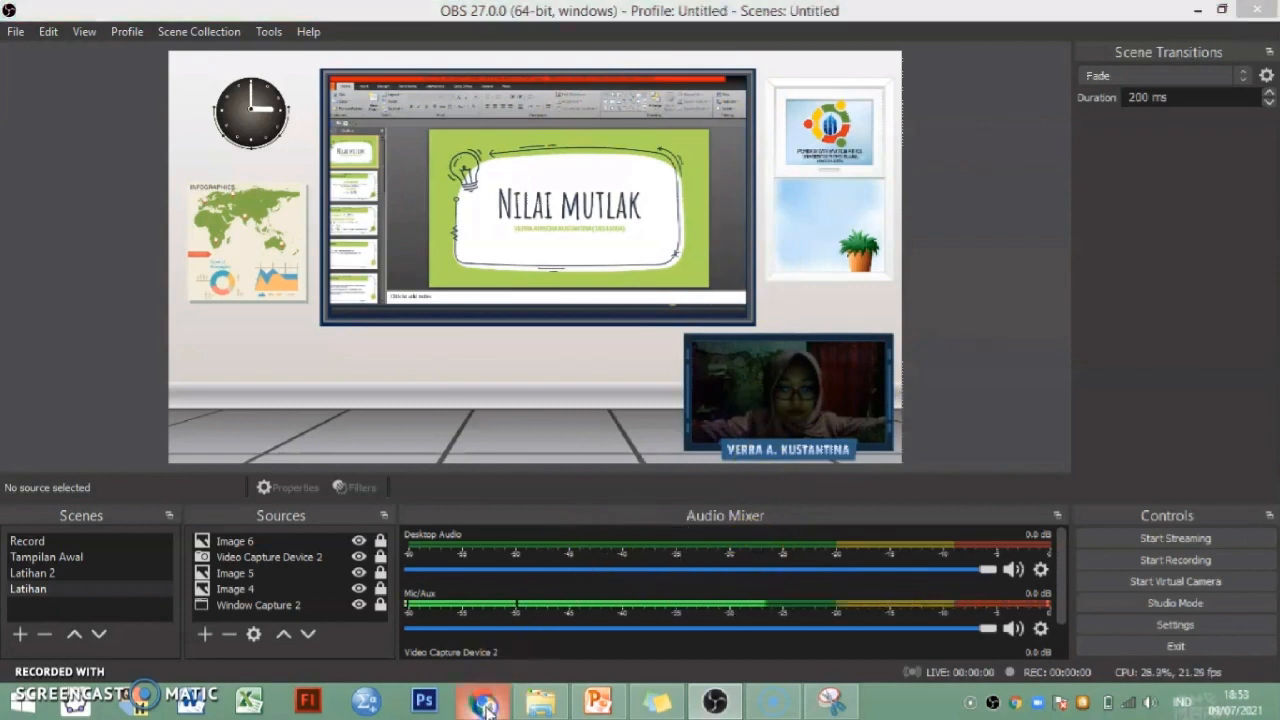